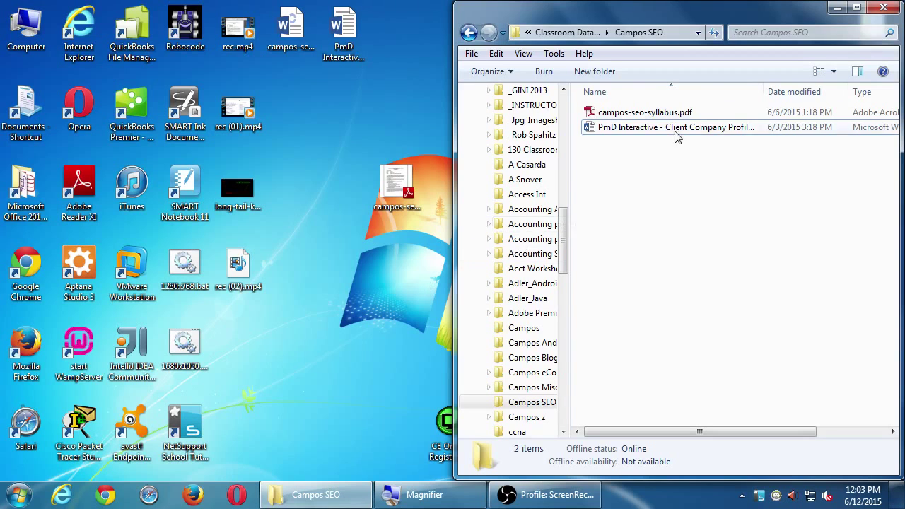
Step: Widen the Name column to fit the full file names, move the Campos SEO folder window fully into view and close it
{"action": "double_click", "coordinate": [764, 93]}
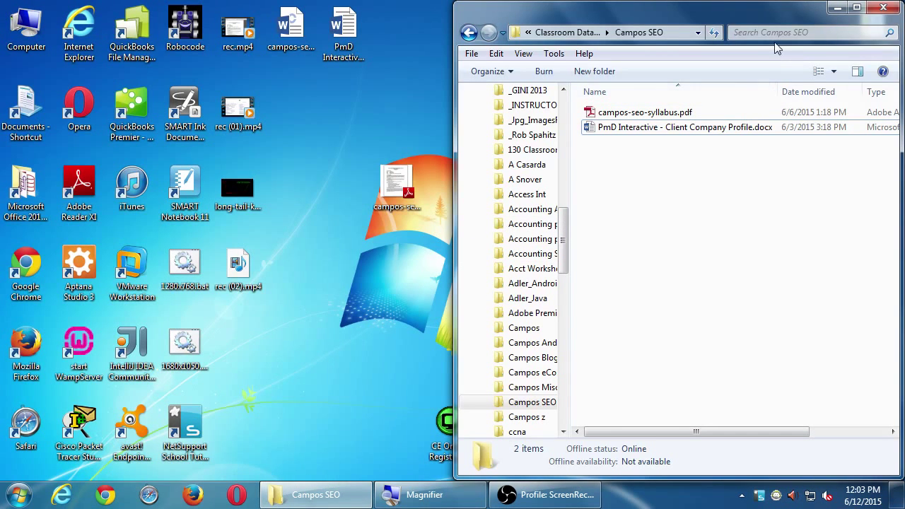
{"action": "left_click_drag", "start_coordinate": [762, 18], "coordinate": [709, 60]}
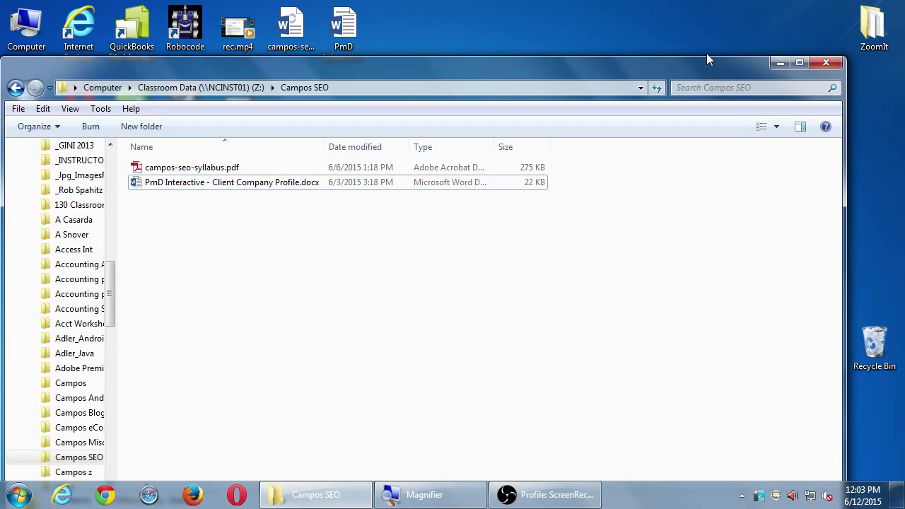
{"action": "left_click", "coordinate": [833, 61]}
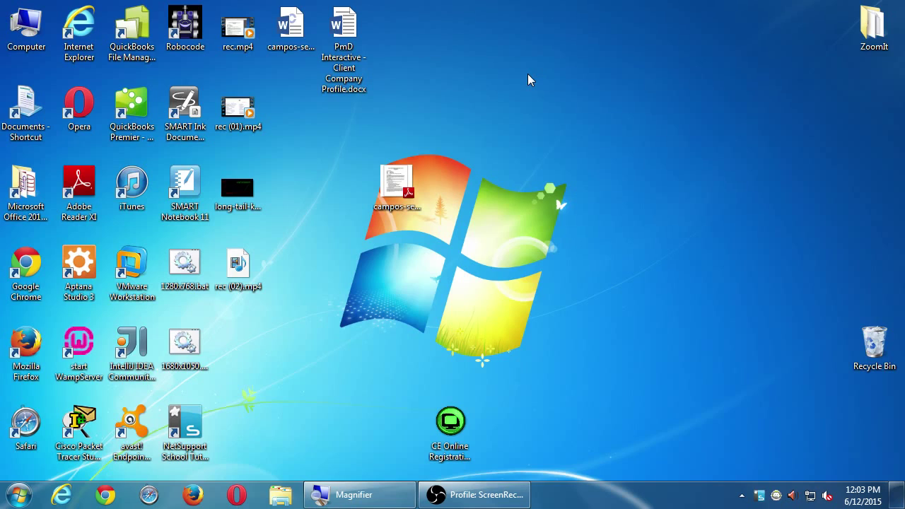
Step: Open the Campos SEO folder on the Classroom Data (Z:) network drive, starting from Computer on the desktop
{"action": "key", "text": "super+plus"}
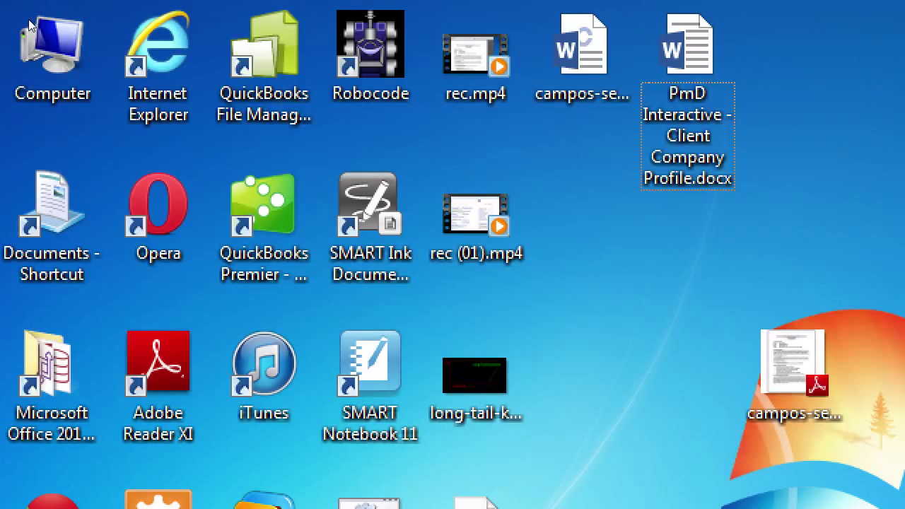
{"action": "left_click", "coordinate": [31, 26]}
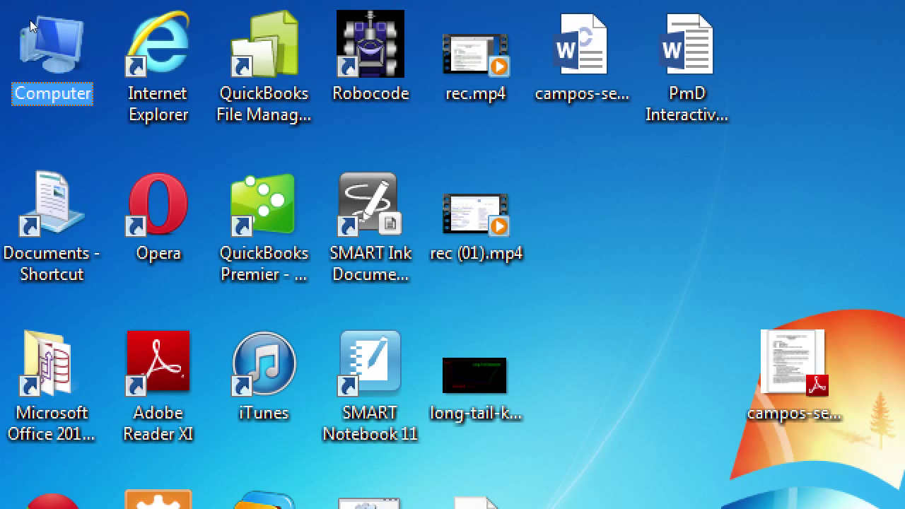
{"action": "double_click", "coordinate": [29, 20]}
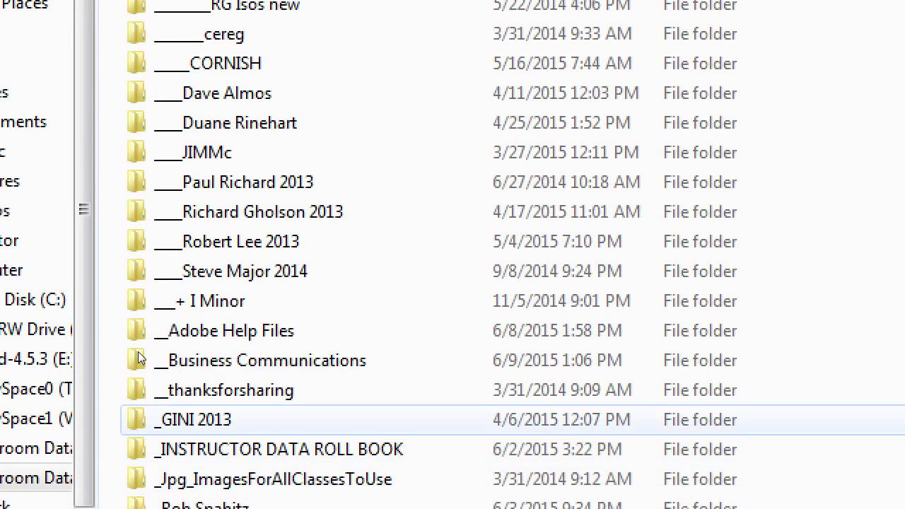
{"action": "left_click", "coordinate": [191, 420]}
{"action": "scroll", "coordinate": [138, 353], "scroll_direction": "down", "scroll_amount": 10}
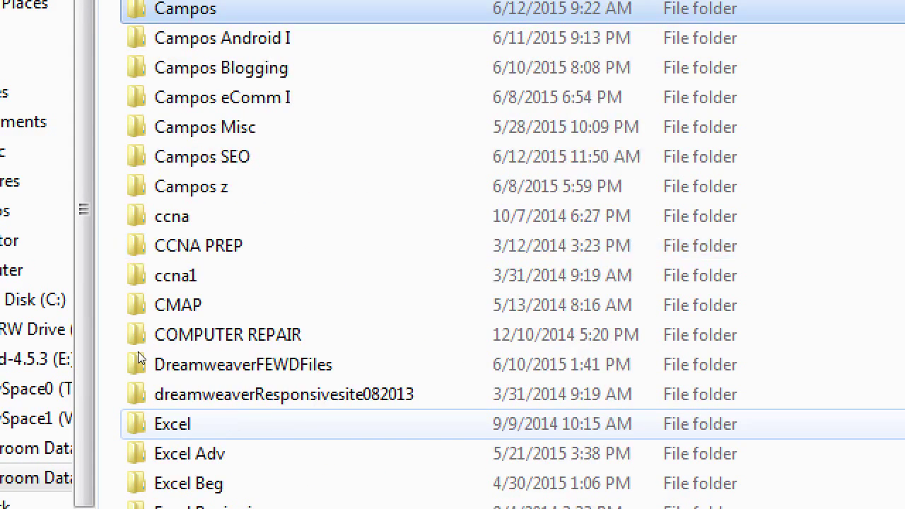
{"action": "left_click", "coordinate": [202, 156]}
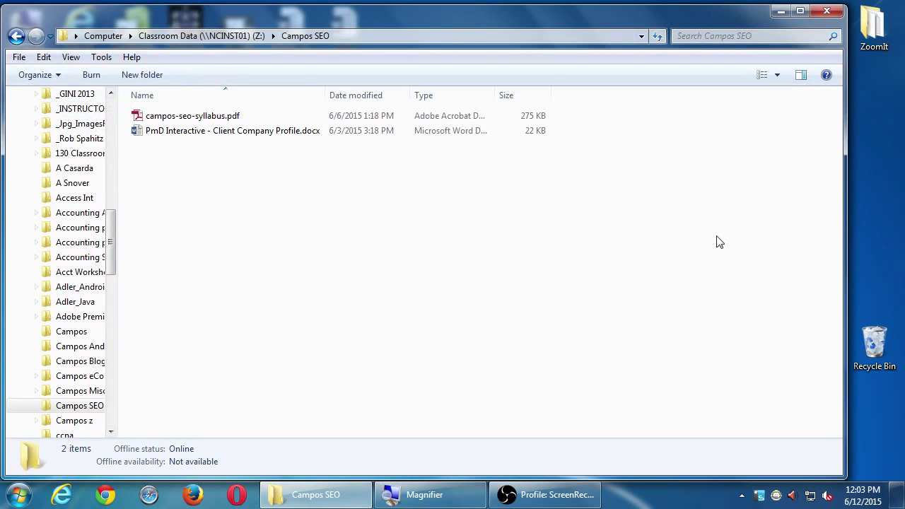
Step: Try to copy PmD Interactive - Client Company Profile.docx from the Campos SEO folder to the desktop and close the folder window
{"action": "left_click_drag", "start_coordinate": [845, 286], "coordinate": [622, 262]}
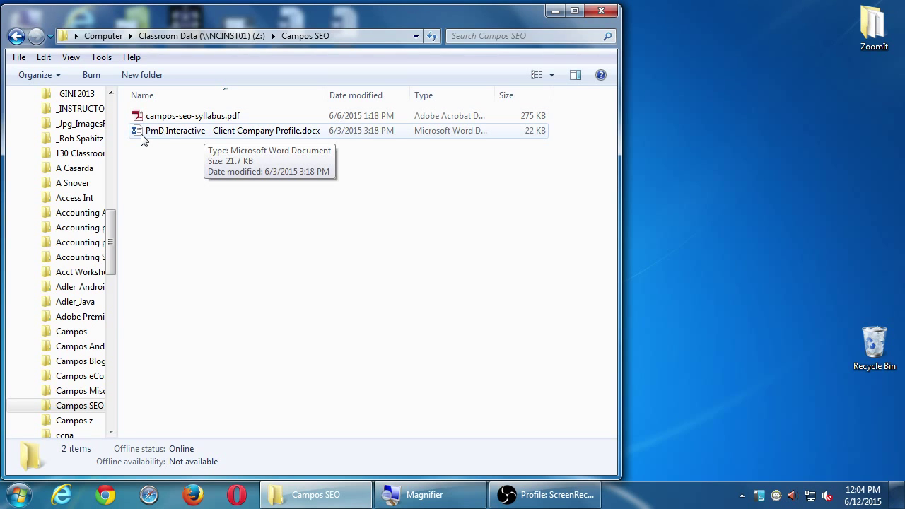
{"action": "left_click_drag", "start_coordinate": [142, 138], "coordinate": [750, 168]}
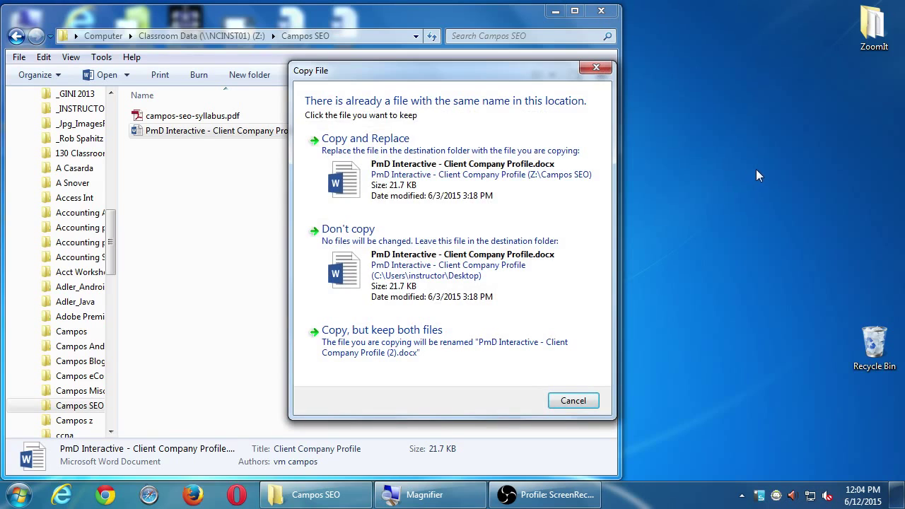
{"action": "left_click", "coordinate": [596, 67]}
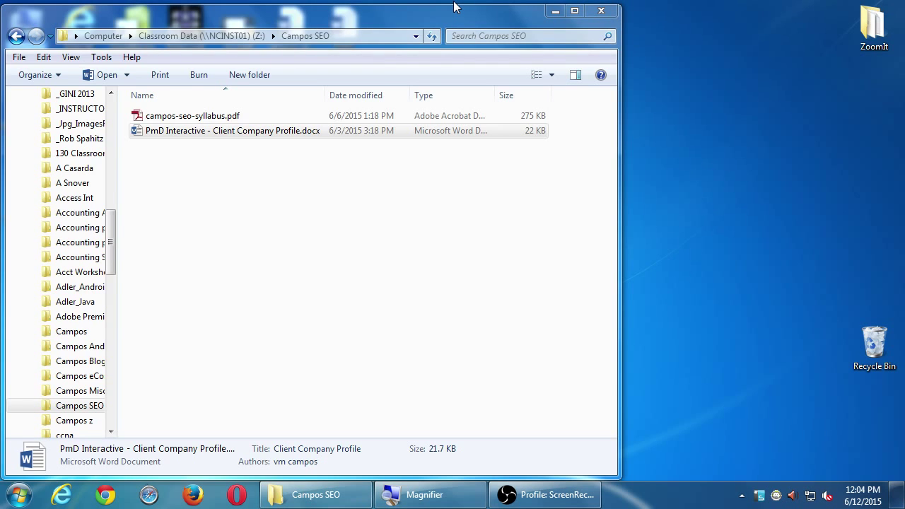
{"action": "left_click", "coordinate": [598, 13]}
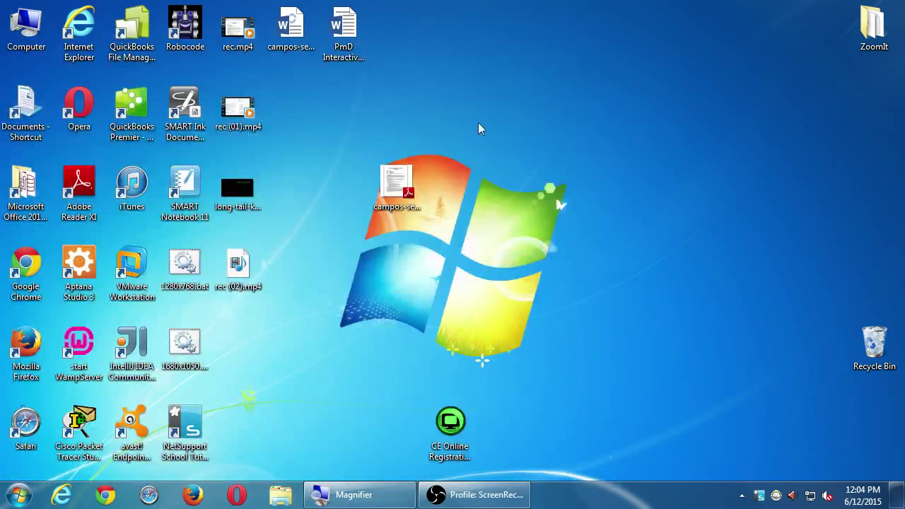
Step: Move the desktop copy of PmD Interactive - Client Company Profile.docx to an empty spot, open it in Word and hide the navigation pane
{"action": "left_click_drag", "start_coordinate": [359, 28], "coordinate": [450, 46]}
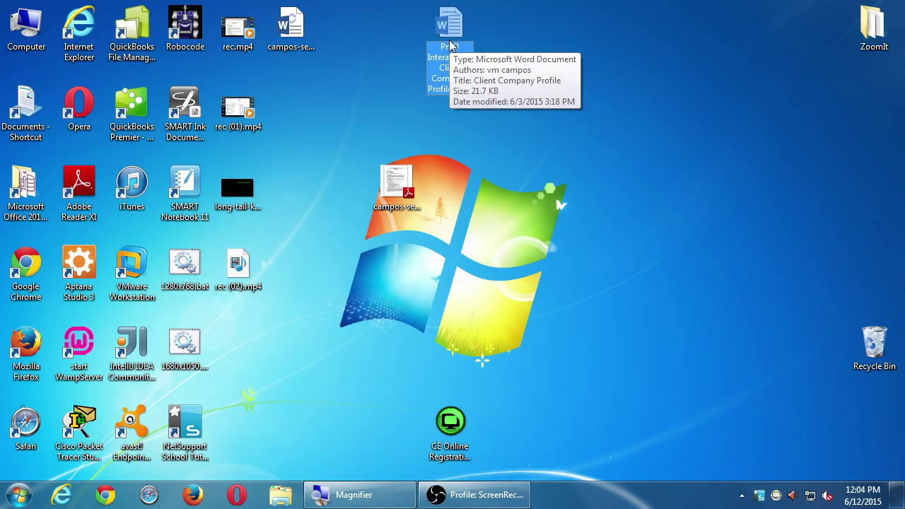
{"action": "double_click", "coordinate": [449, 44]}
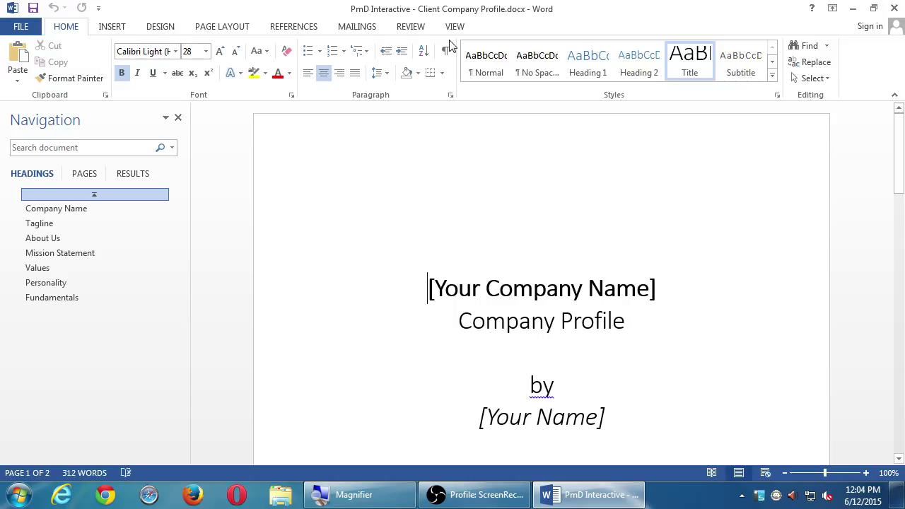
{"action": "left_click", "coordinate": [178, 118]}
Step: Examine the cover page of the company profile, including the company name, document title, author name and date placeholders
{"action": "scroll", "coordinate": [417, 307], "scroll_direction": "down", "scroll_amount": 1}
{"action": "left_click_drag", "start_coordinate": [376, 246], "coordinate": [491, 255]}
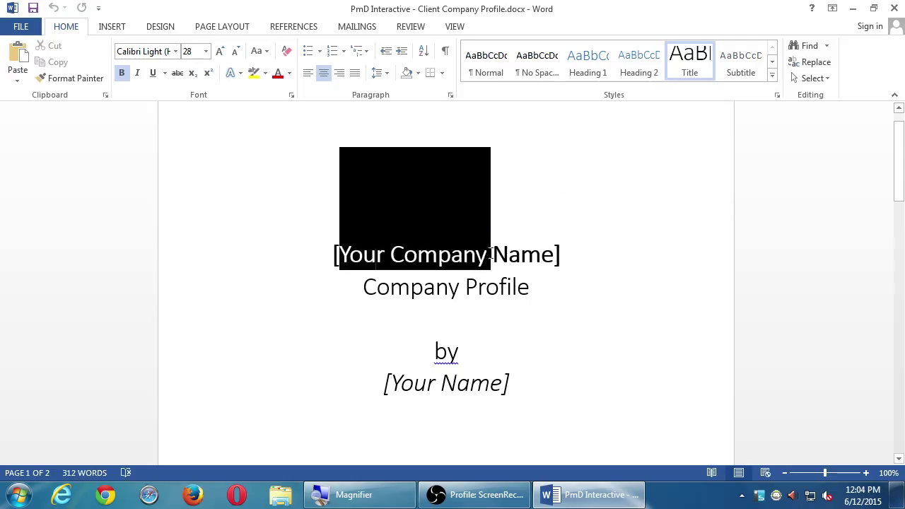
{"action": "left_click", "coordinate": [540, 254]}
{"action": "left_click_drag", "start_coordinate": [430, 283], "coordinate": [493, 287]}
{"action": "scroll", "coordinate": [515, 305], "scroll_direction": "down", "scroll_amount": 1}
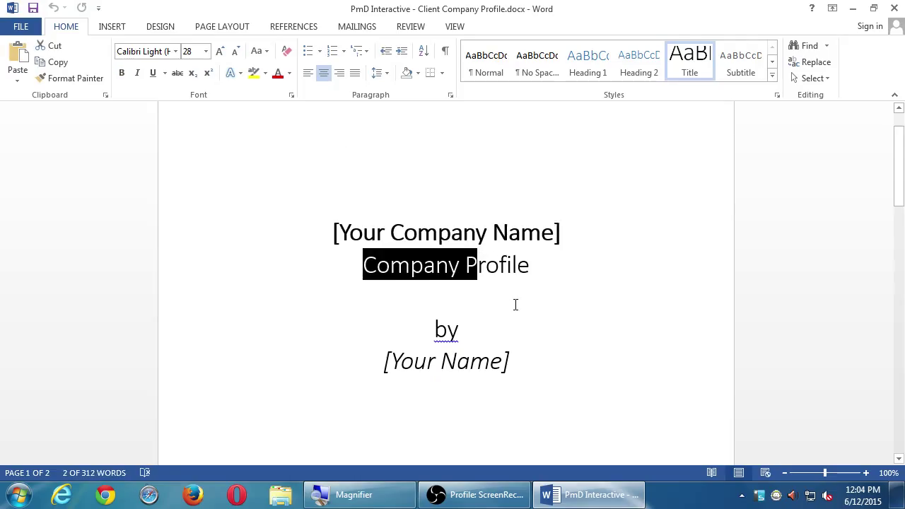
{"action": "left_click_drag", "start_coordinate": [426, 354], "coordinate": [502, 358]}
{"action": "scroll", "coordinate": [509, 357], "scroll_direction": "down", "scroll_amount": 2}
{"action": "scroll", "coordinate": [512, 357], "scroll_direction": "down", "scroll_amount": 5}
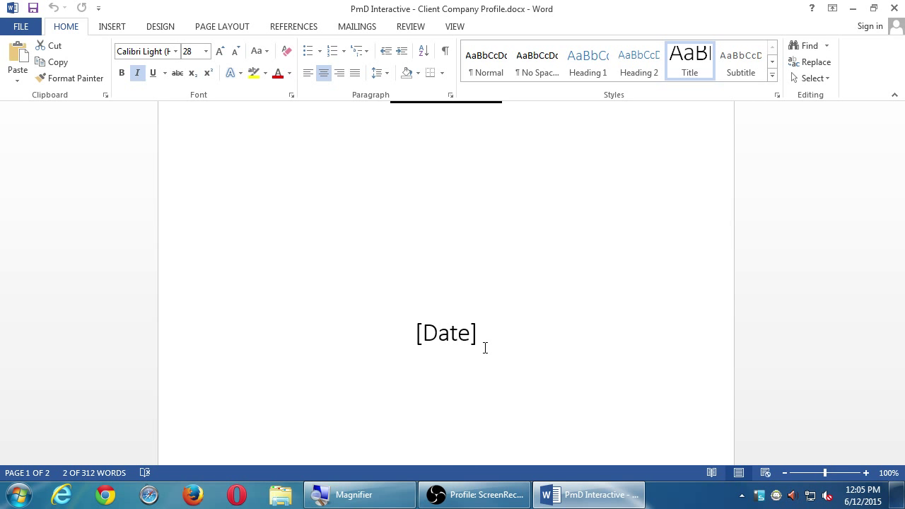
{"action": "scroll", "coordinate": [485, 347], "scroll_direction": "up", "scroll_amount": 5}
Step: Look through the second page's profile sections, from Company Name and Tagline down to Personality and Fundamentals
{"action": "scroll", "coordinate": [483, 370], "scroll_direction": "down", "scroll_amount": 14}
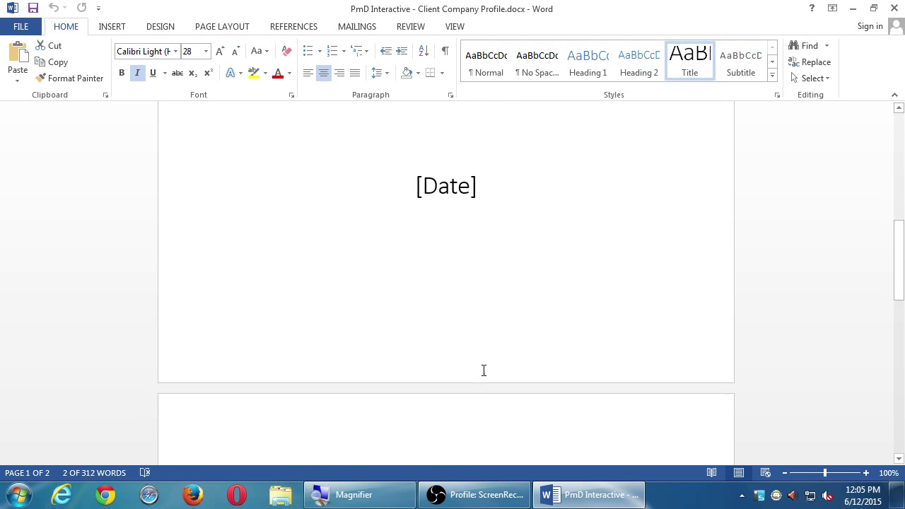
{"action": "scroll", "coordinate": [484, 370], "scroll_direction": "down", "scroll_amount": 10}
{"action": "scroll", "coordinate": [478, 357], "scroll_direction": "up", "scroll_amount": 2}
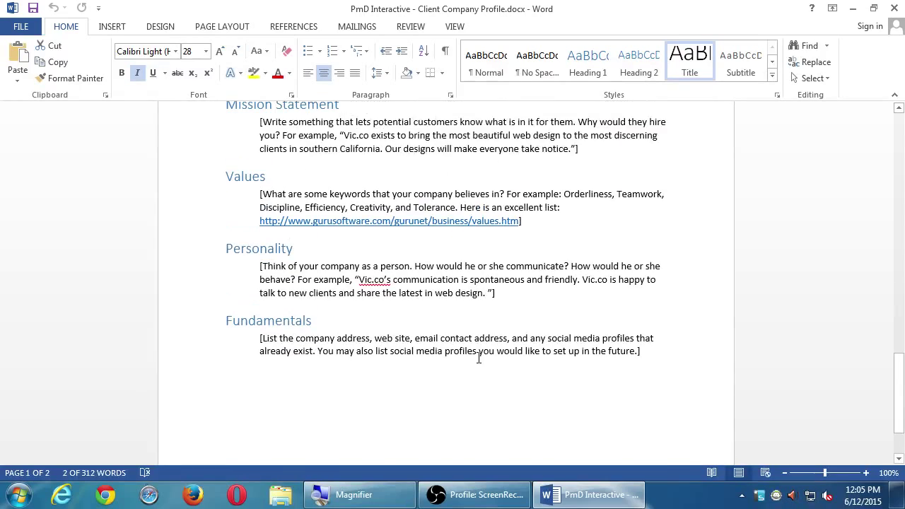
{"action": "scroll", "coordinate": [472, 371], "scroll_direction": "down", "scroll_amount": 3}
{"action": "scroll", "coordinate": [487, 385], "scroll_direction": "up", "scroll_amount": 6}
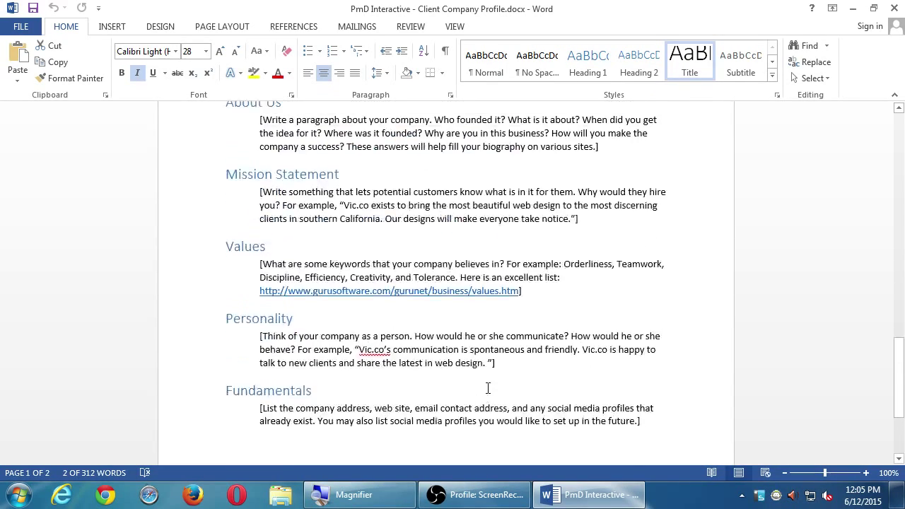
{"action": "scroll", "coordinate": [488, 389], "scroll_direction": "up", "scroll_amount": 1}
{"action": "scroll", "coordinate": [488, 388], "scroll_direction": "up", "scroll_amount": 2}
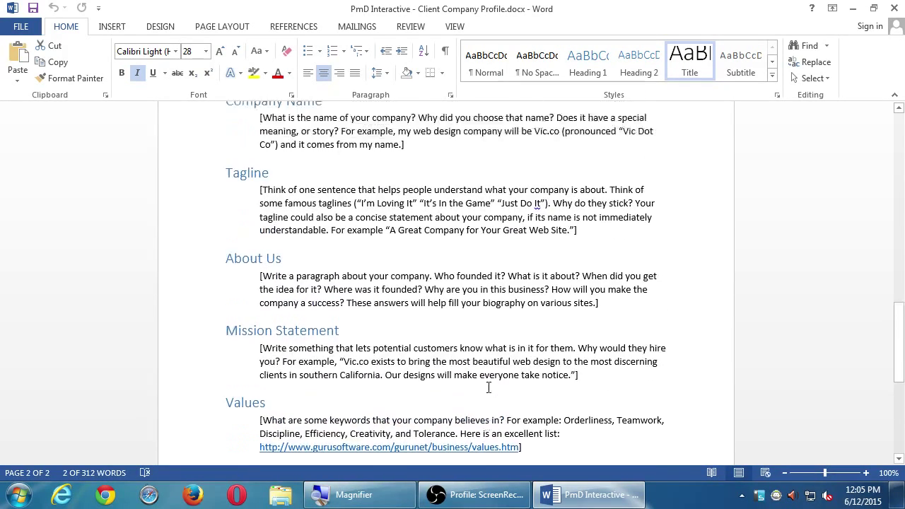
{"action": "scroll", "coordinate": [488, 388], "scroll_direction": "up", "scroll_amount": 1}
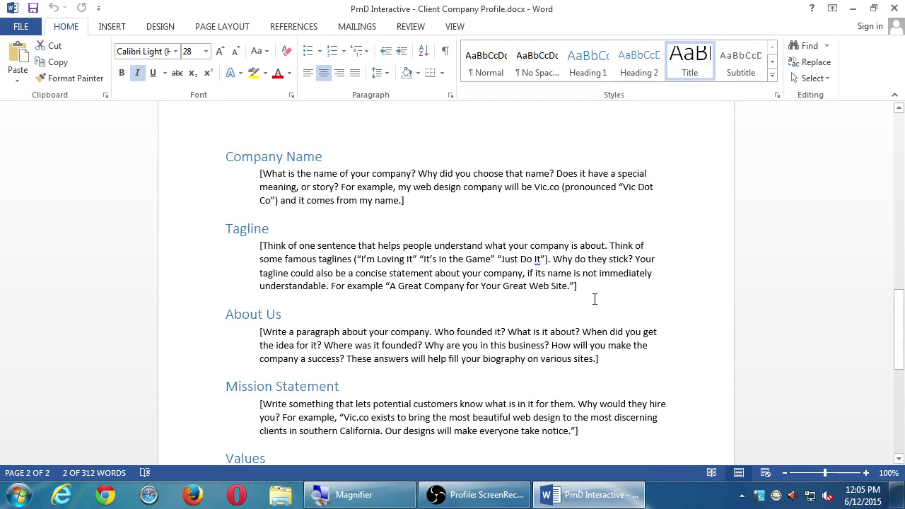
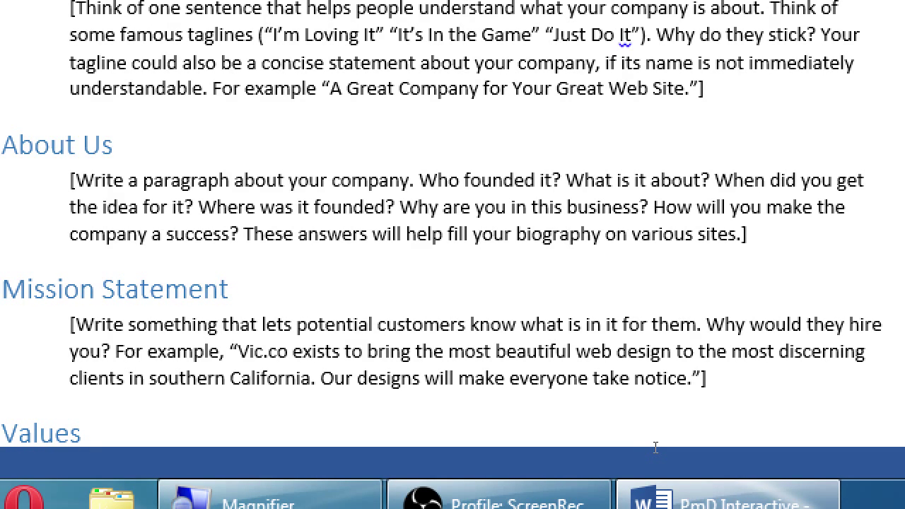
Step: Switch to Google Chrome and go to mcdonalds.com
{"action": "key", "text": "super+minus"}
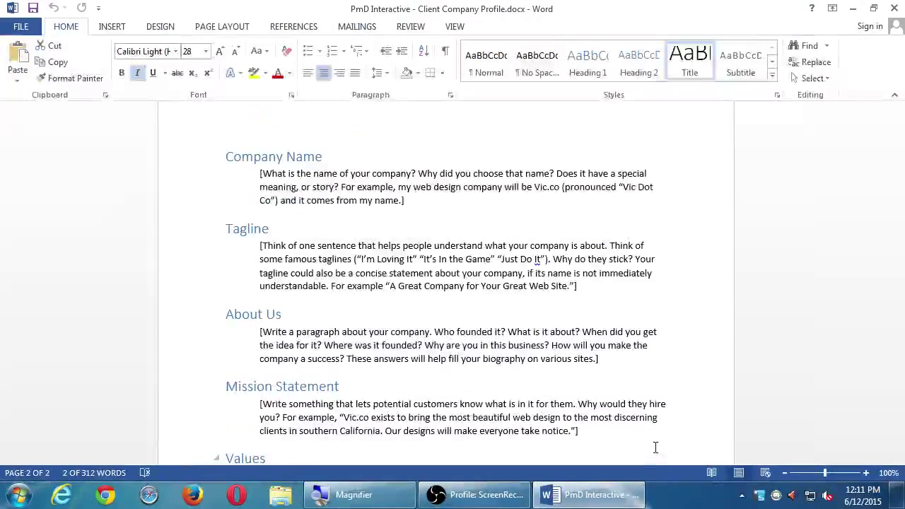
{"action": "left_click", "coordinate": [104, 495]}
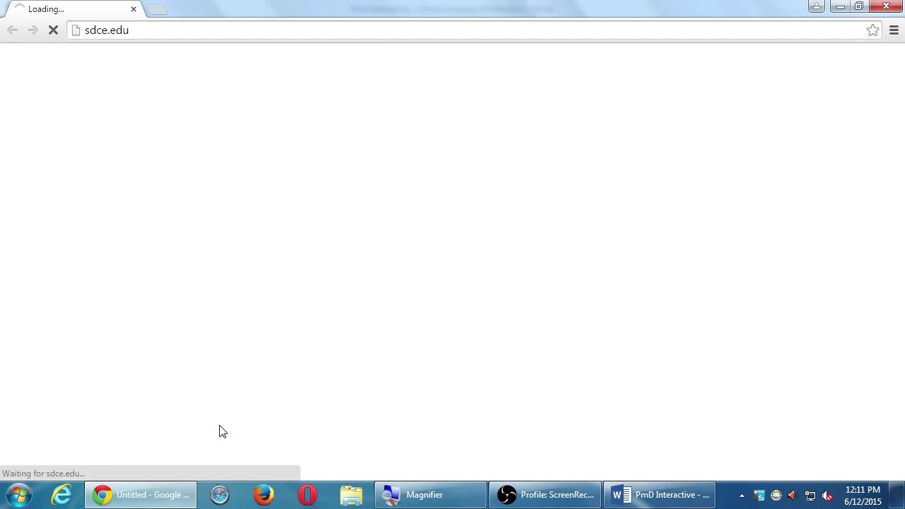
{"action": "key", "text": "super+plus"}
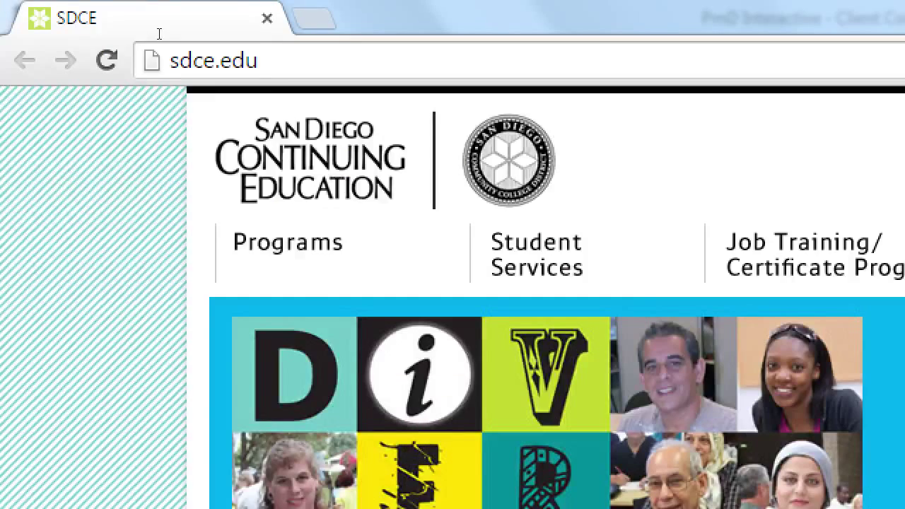
{"action": "key", "text": "ctrl+l"}
{"action": "type", "text": "mcdonalds"}
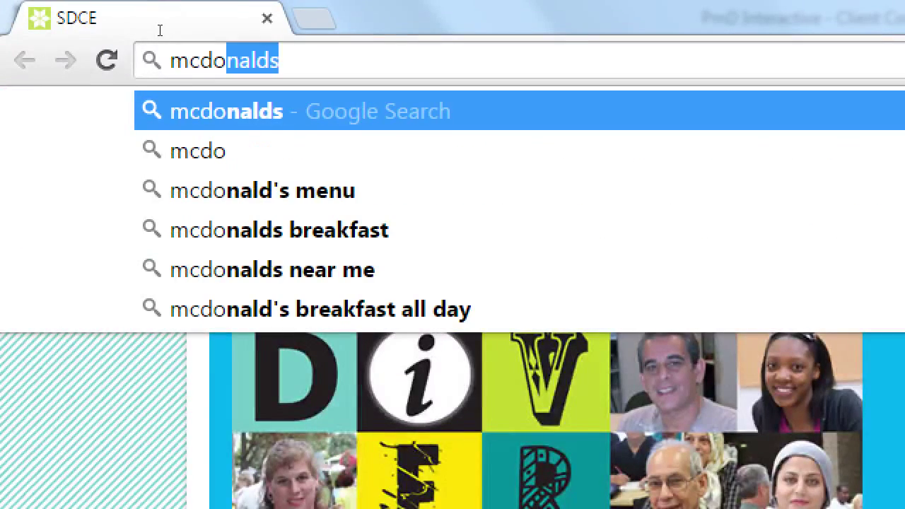
{"action": "type", "text": ".com"}
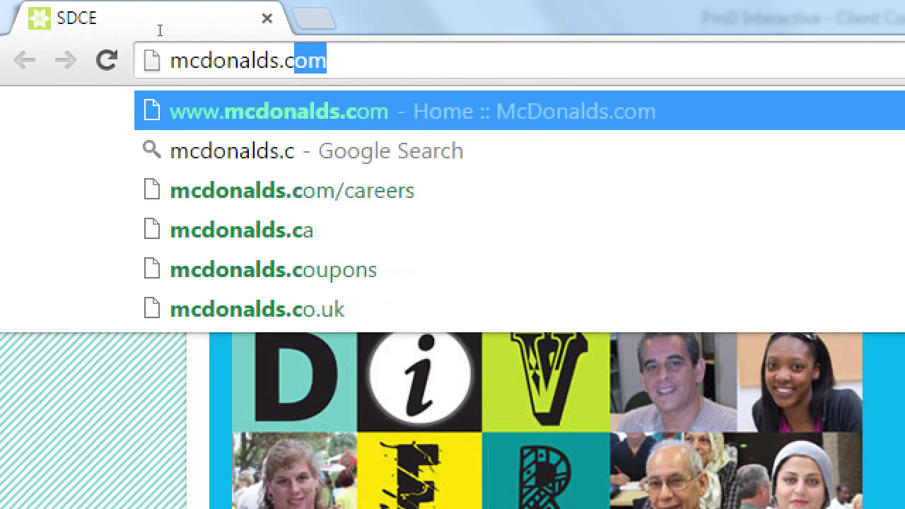
{"action": "key", "text": "Return"}
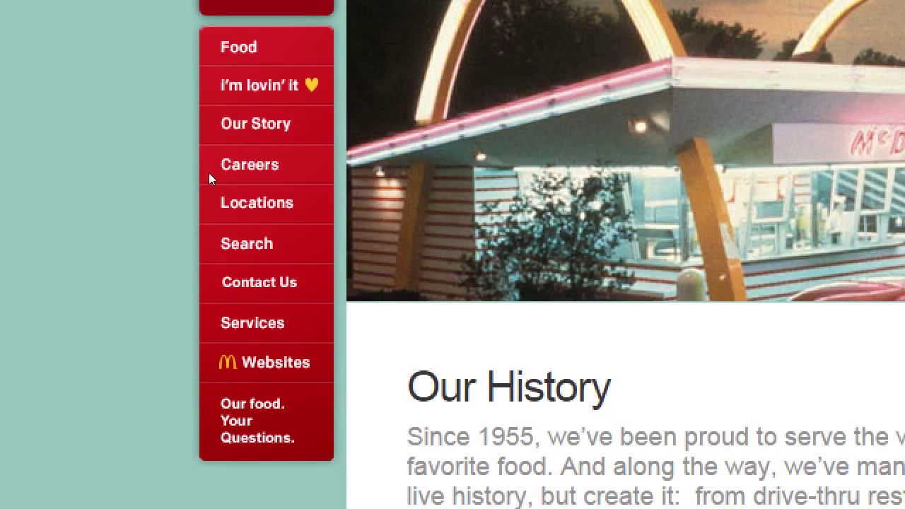
Step: Read McDonald's Our History page down to the footer, return to its top and close the browser
{"action": "scroll", "coordinate": [597, 386], "scroll_direction": "down", "scroll_amount": 2}
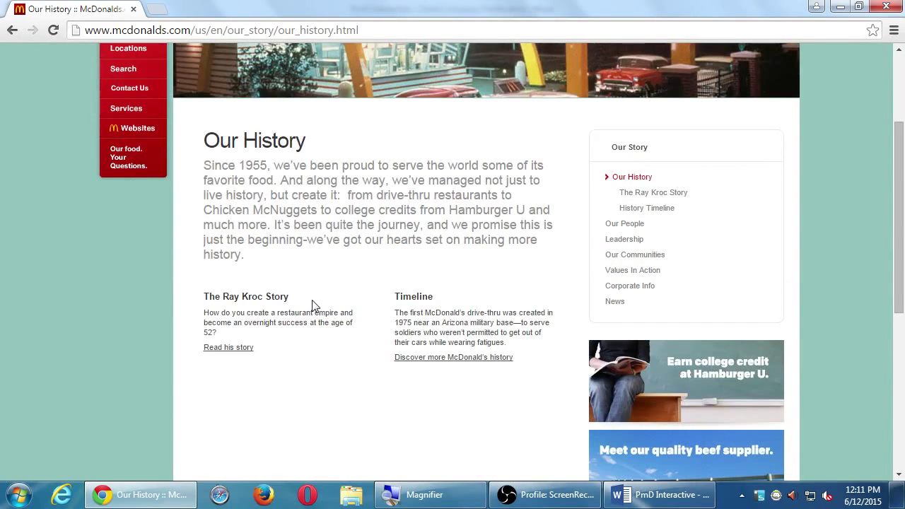
{"action": "scroll", "coordinate": [313, 303], "scroll_direction": "down", "scroll_amount": 1}
{"action": "scroll", "coordinate": [316, 294], "scroll_direction": "down", "scroll_amount": 4}
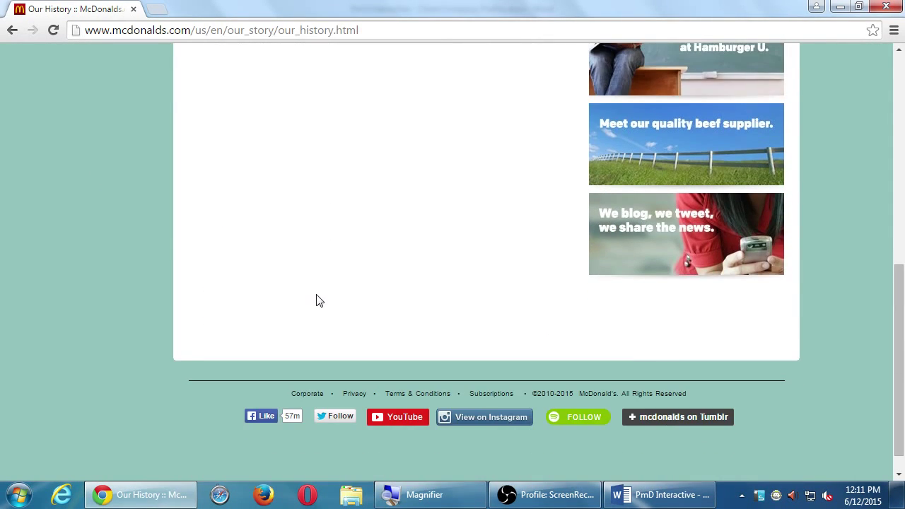
{"action": "scroll", "coordinate": [319, 302], "scroll_direction": "up", "scroll_amount": 10}
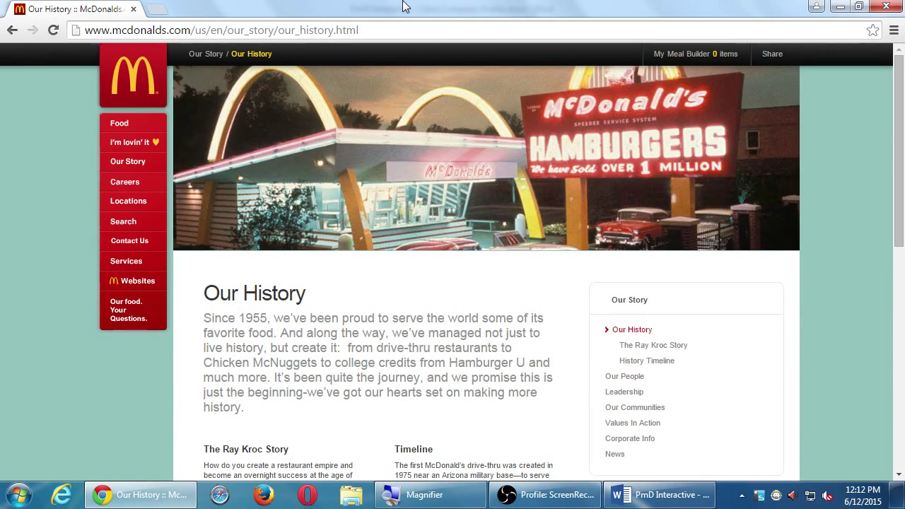
{"action": "left_click", "coordinate": [117, 80]}
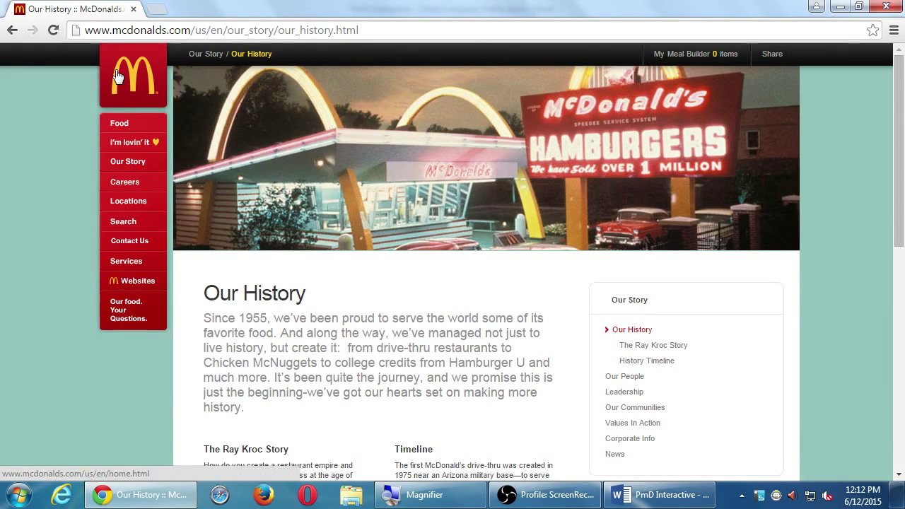
{"action": "left_click", "coordinate": [886, 6]}
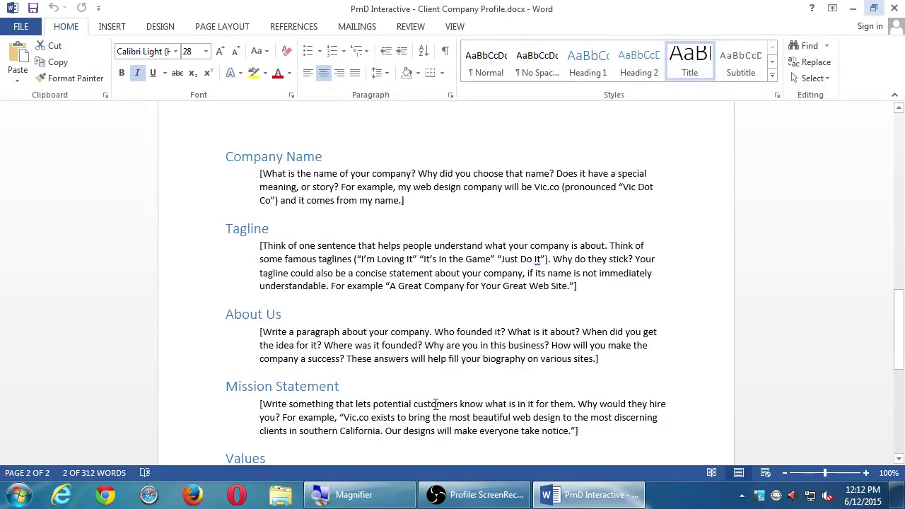
Step: Examine the Mission Statement and Values sections of the company profile in a magnified view
{"action": "scroll", "coordinate": [471, 388], "scroll_direction": "down", "scroll_amount": 2}
{"action": "key", "text": "super+plus"}
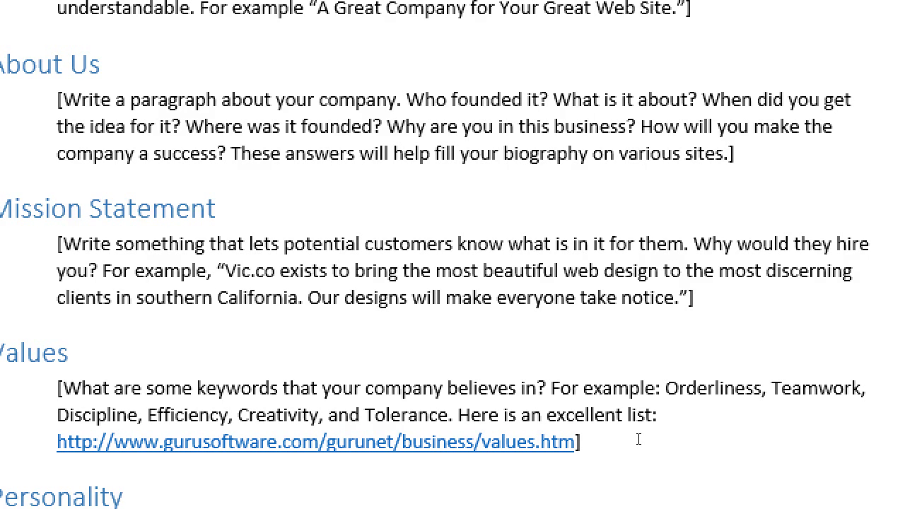
Step: Open the business values link in the profile's Values section and close the extra Opera update tab
{"action": "left_click", "coordinate": [393, 444], "text": "ctrl"}
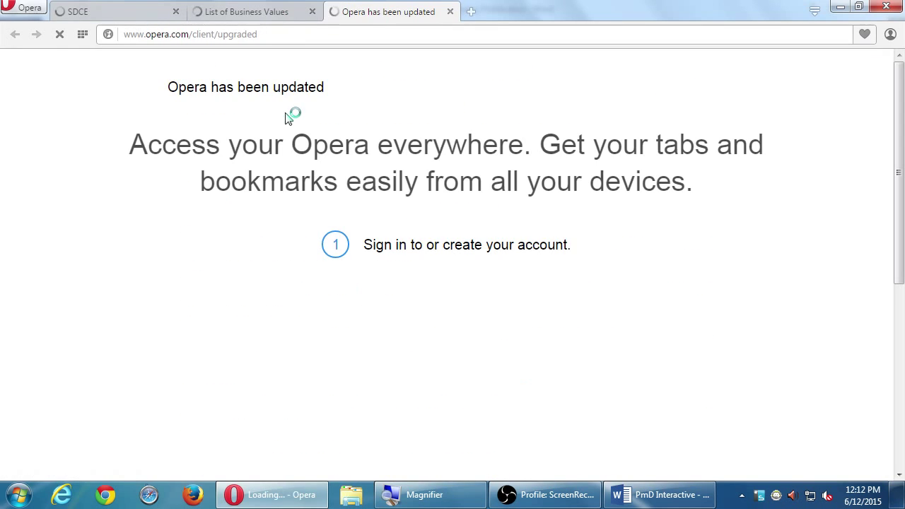
{"action": "left_click", "coordinate": [450, 12]}
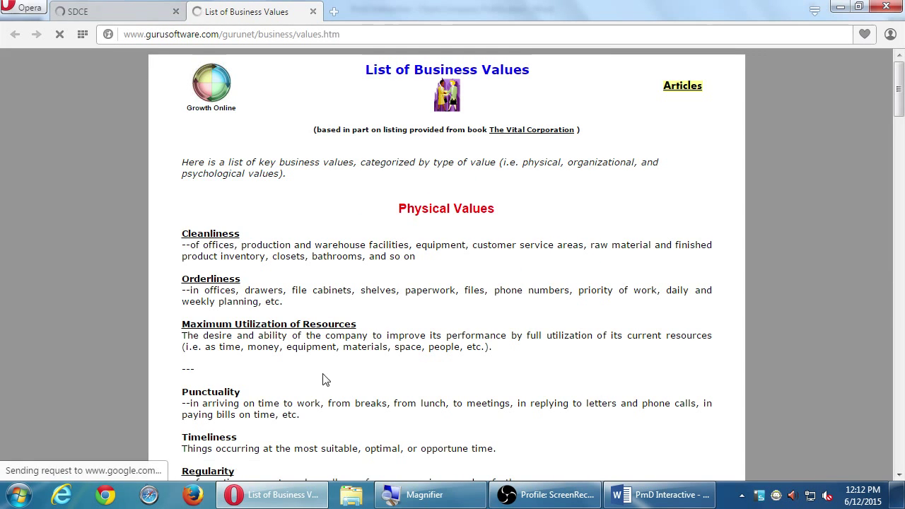
Step: Read through the List of Business Values page, covering its physical, organizational and psychological values
{"action": "scroll", "coordinate": [495, 460], "scroll_direction": "down", "scroll_amount": 12}
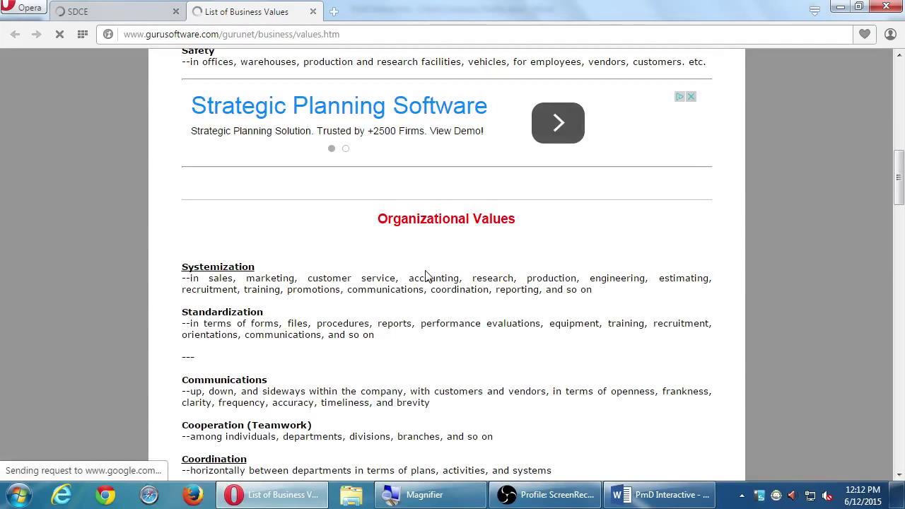
{"action": "scroll", "coordinate": [227, 310], "scroll_direction": "down", "scroll_amount": 3}
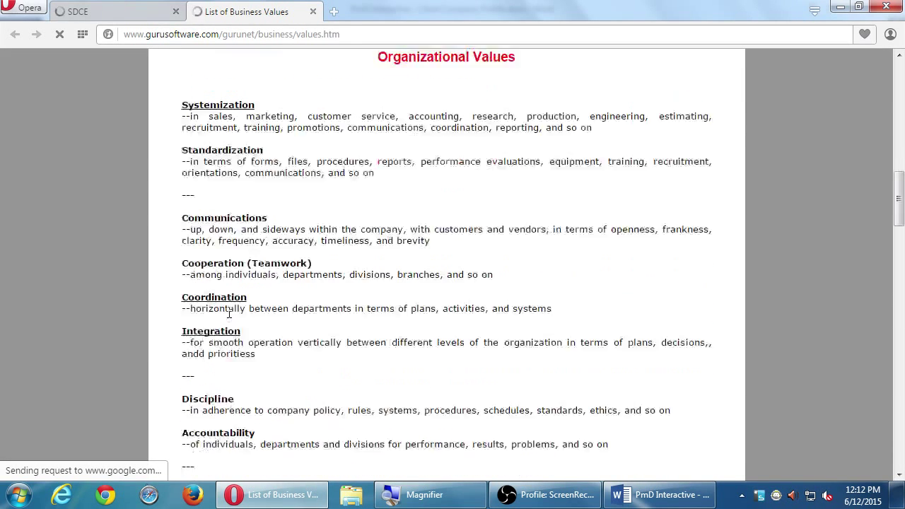
{"action": "scroll", "coordinate": [405, 380], "scroll_direction": "down", "scroll_amount": 6}
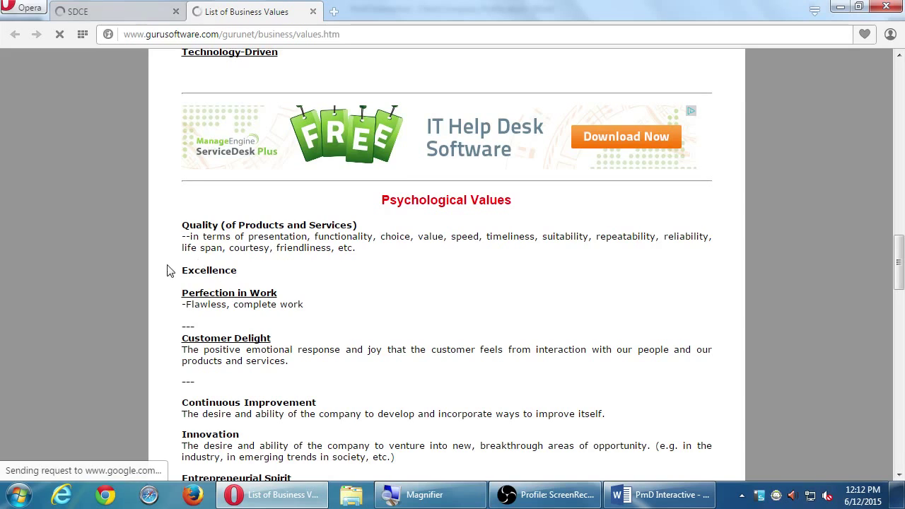
{"action": "scroll", "coordinate": [276, 329], "scroll_direction": "down", "scroll_amount": 1}
{"action": "scroll", "coordinate": [266, 309], "scroll_direction": "down", "scroll_amount": 3}
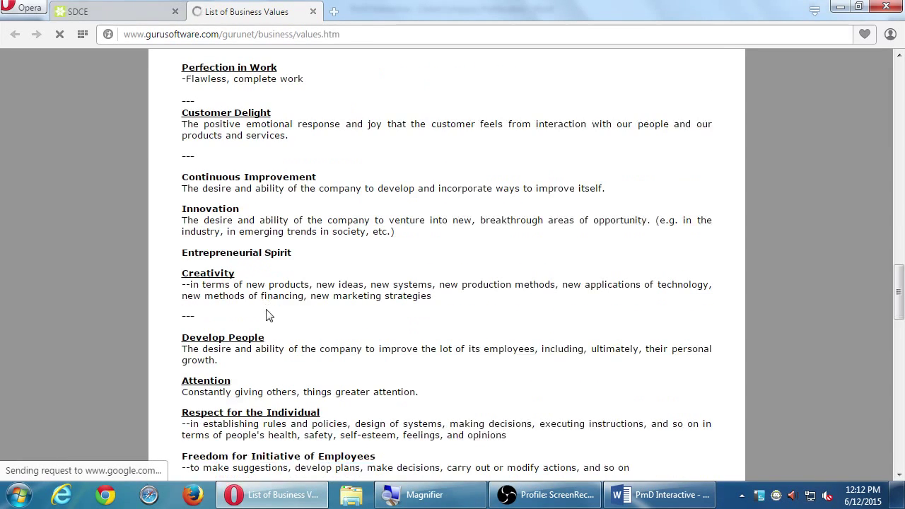
{"action": "scroll", "coordinate": [277, 322], "scroll_direction": "down", "scroll_amount": 4}
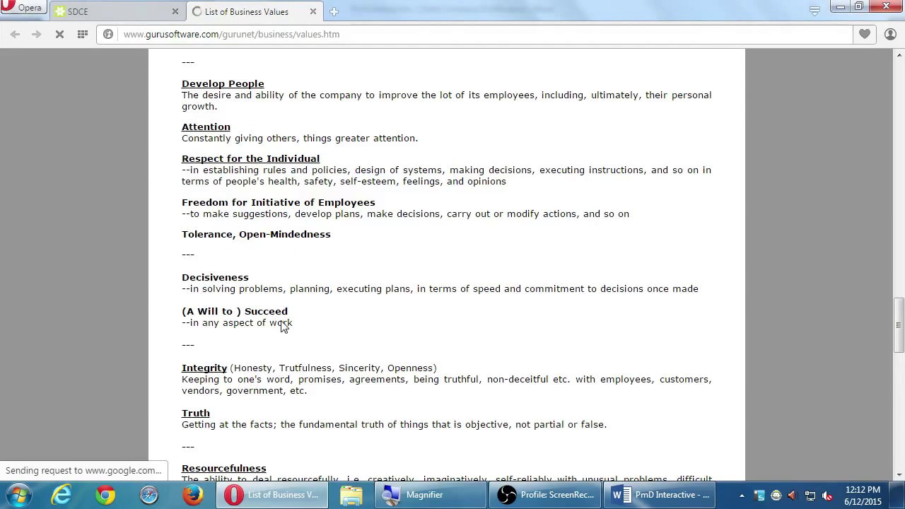
{"action": "scroll", "coordinate": [281, 325], "scroll_direction": "down", "scroll_amount": 4}
{"action": "scroll", "coordinate": [282, 325], "scroll_direction": "down", "scroll_amount": 8}
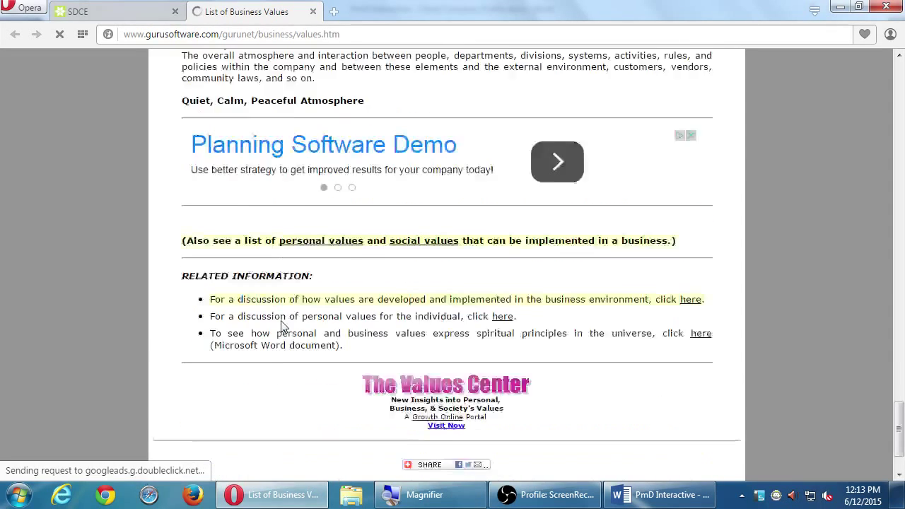
{"action": "scroll", "coordinate": [281, 325], "scroll_direction": "up", "scroll_amount": 2}
{"action": "scroll", "coordinate": [281, 326], "scroll_direction": "up", "scroll_amount": 5}
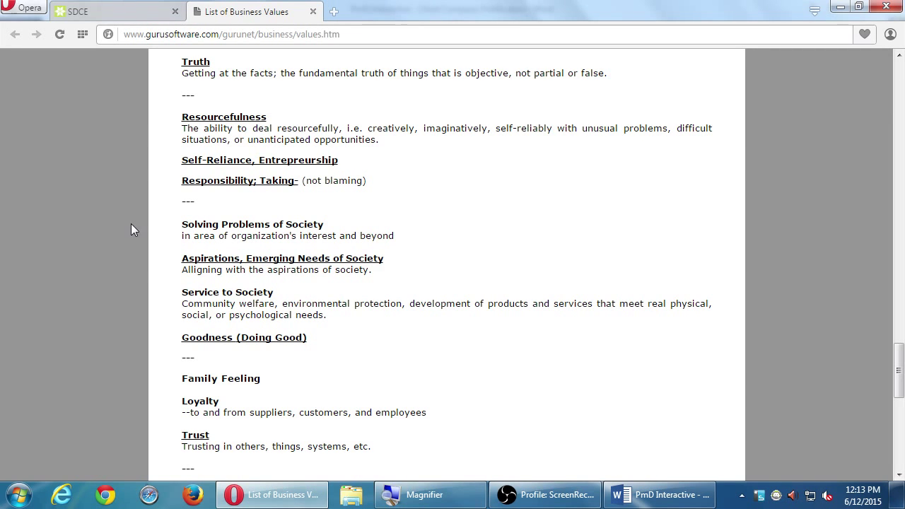
Step: Return to the Word company profile and examine the sections from About Us to Personality in a magnified view
{"action": "key", "text": "alt+Tab"}
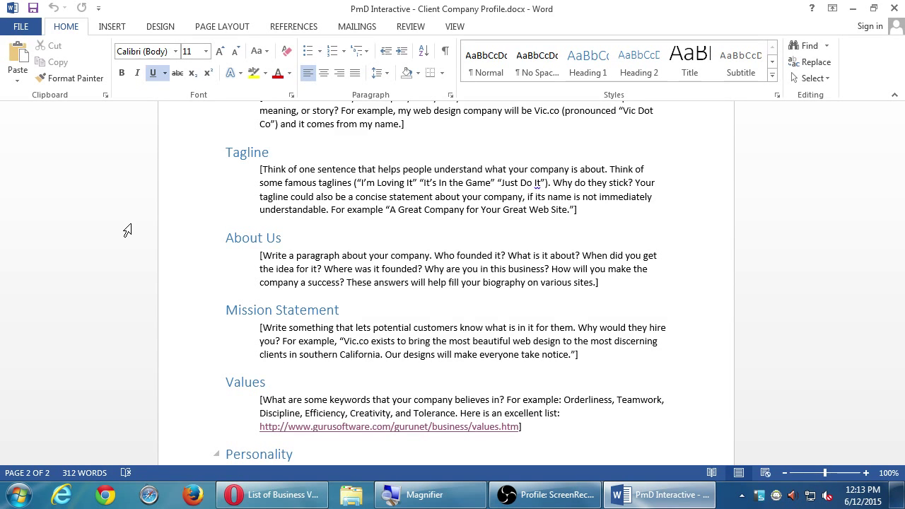
{"action": "scroll", "coordinate": [245, 215], "scroll_direction": "down", "scroll_amount": 2}
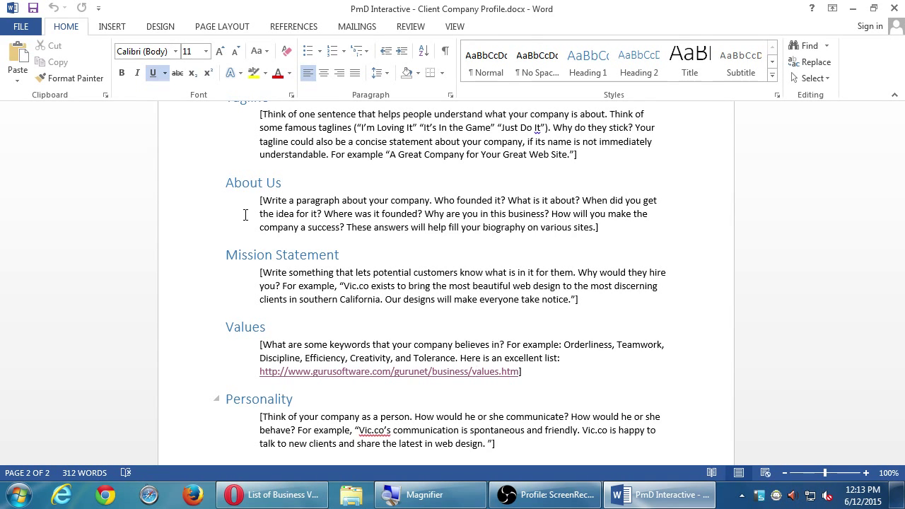
{"action": "key", "text": "super+plus"}
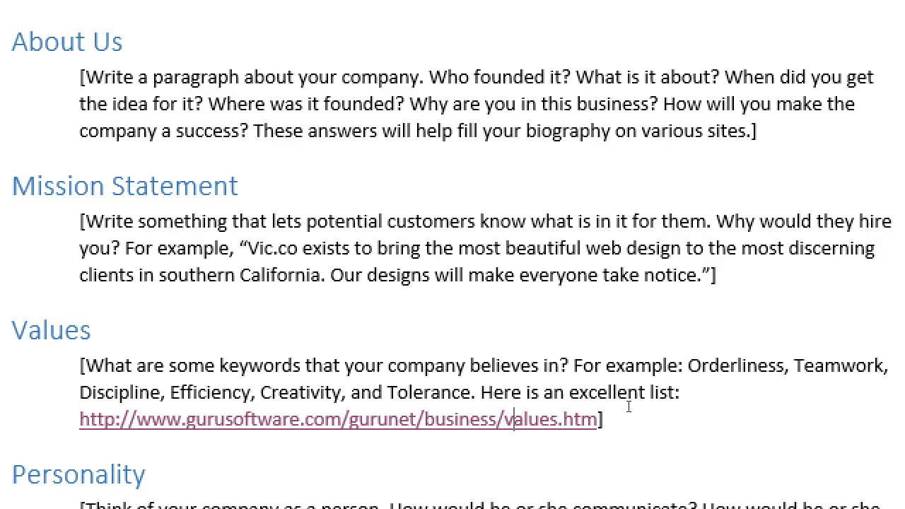
{"action": "key", "text": "super+minus"}
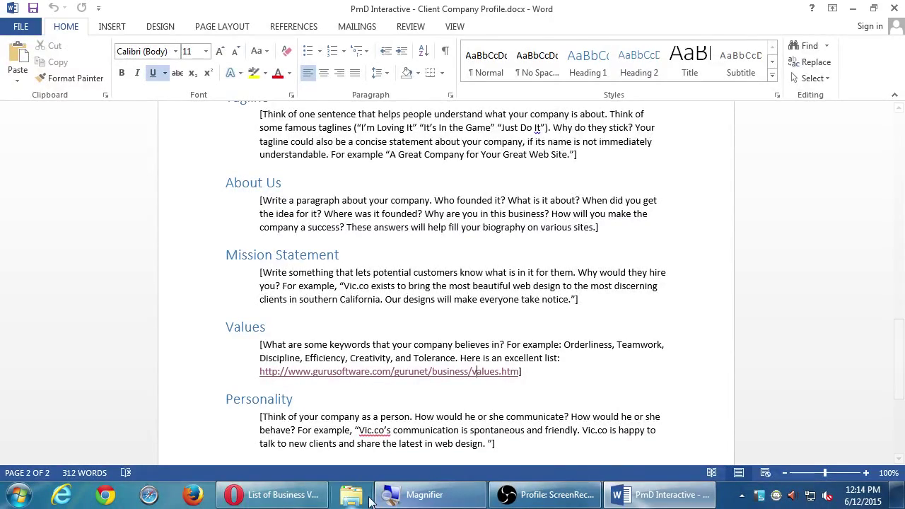
Step: Switch to Opera's SDCE page and examine the mission text near its footer in a magnified view
{"action": "left_click", "coordinate": [276, 495]}
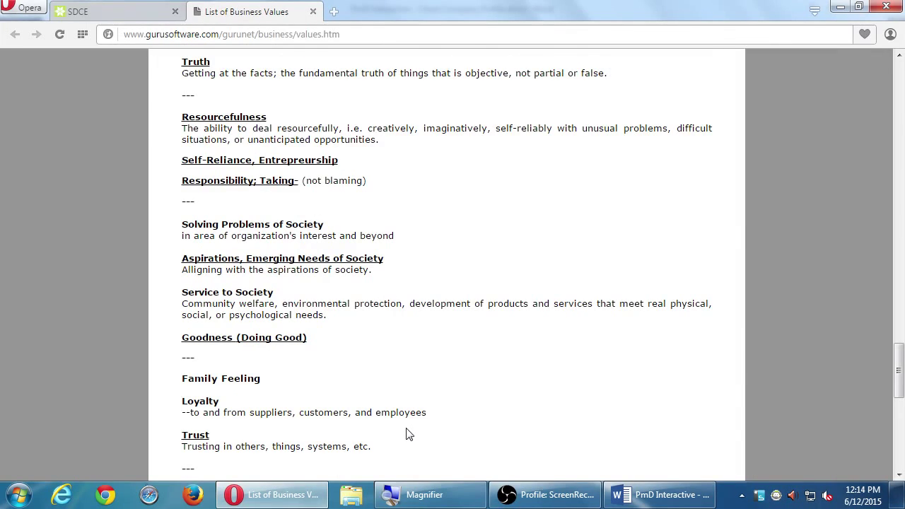
{"action": "key", "text": "ctrl+Tab"}
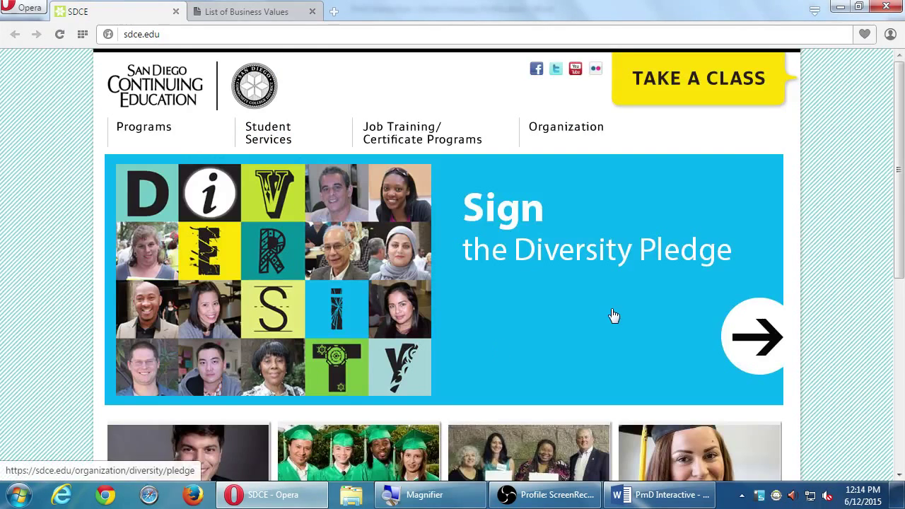
{"action": "mouse_move", "coordinate": [582, 127]}
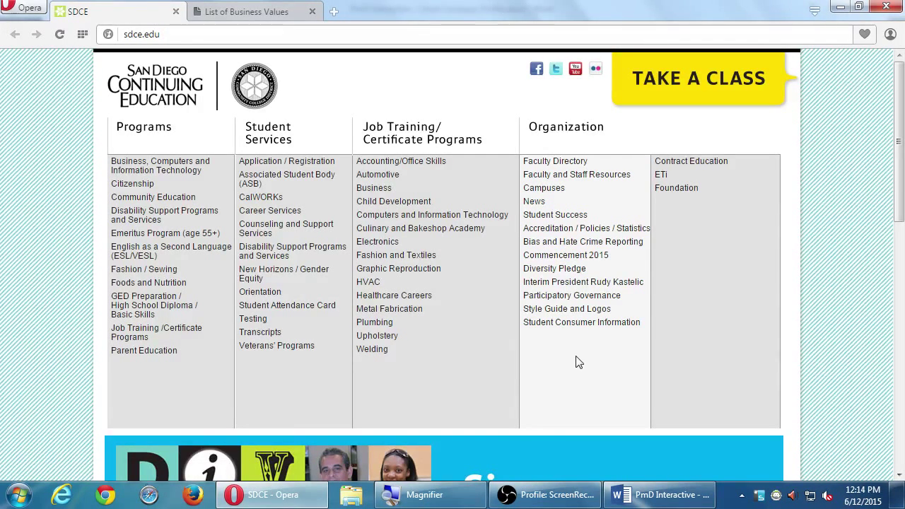
{"action": "scroll", "coordinate": [581, 354], "scroll_direction": "down", "scroll_amount": 4}
{"action": "scroll", "coordinate": [584, 354], "scroll_direction": "down", "scroll_amount": 5}
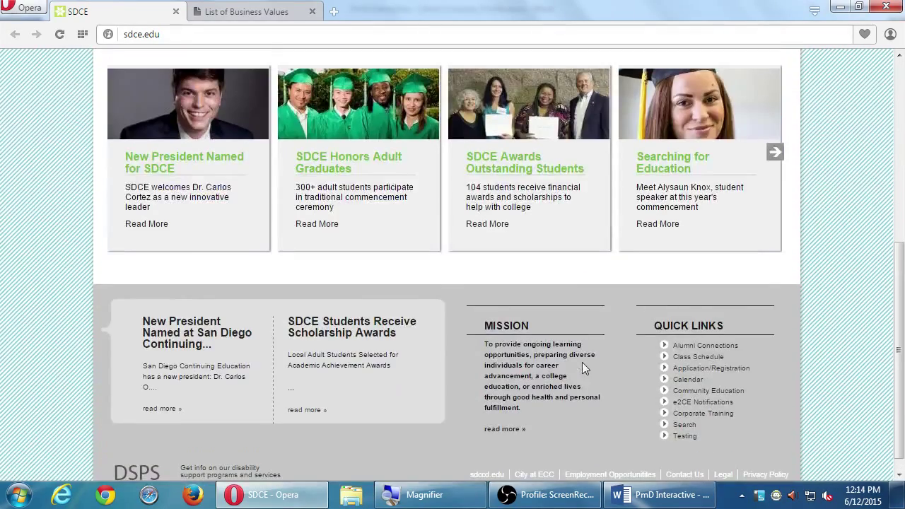
{"action": "scroll", "coordinate": [526, 361], "scroll_direction": "down", "scroll_amount": 1}
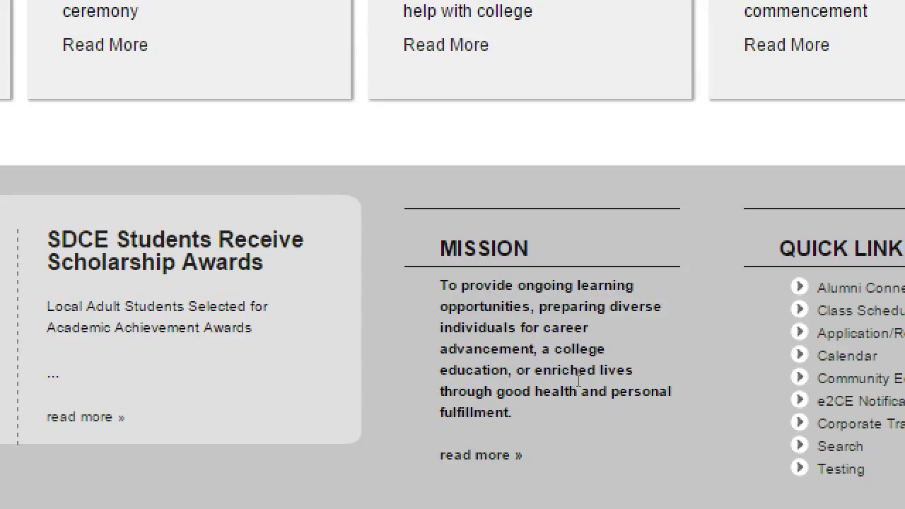
{"action": "double_click", "coordinate": [543, 382]}
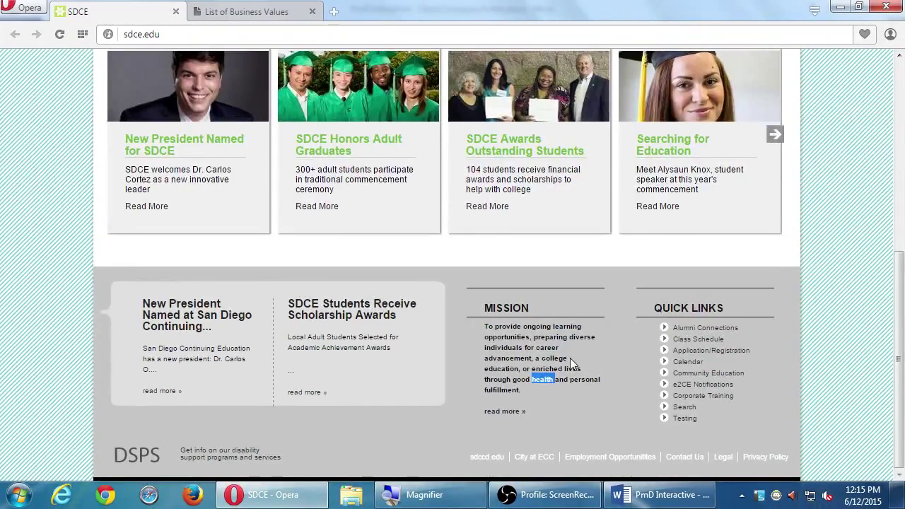
{"action": "left_click", "coordinate": [570, 357]}
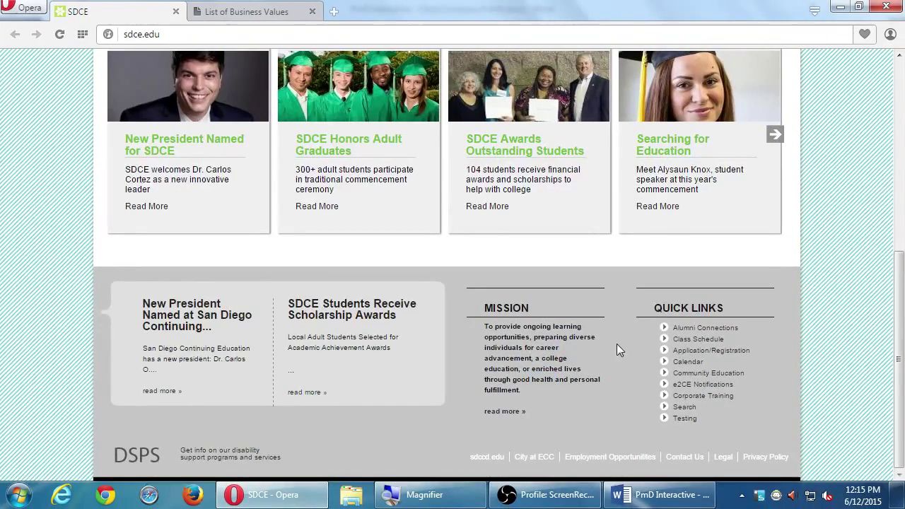
Step: Return to the Word company profile and examine the Mission Statement, Values, Personality and Fundamentals sections
{"action": "left_click", "coordinate": [270, 500]}
{"action": "left_click", "coordinate": [270, 500]}
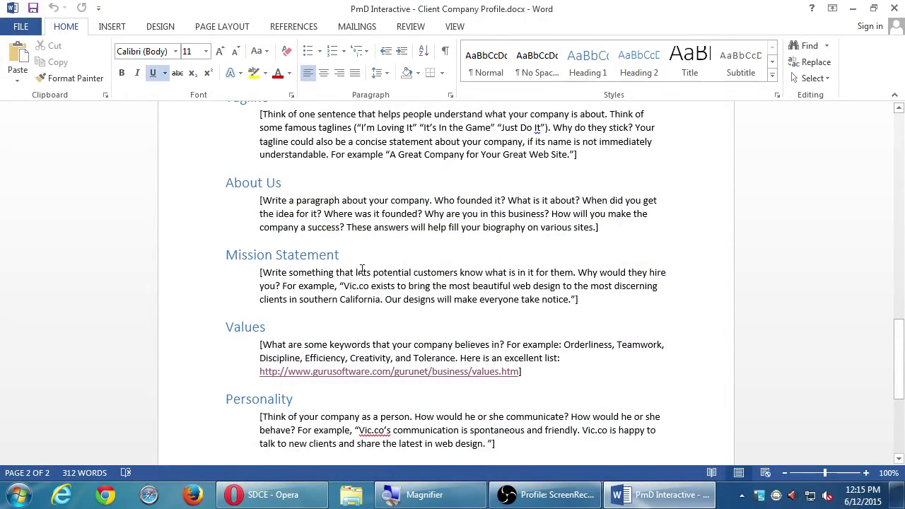
{"action": "key", "text": "super+plus"}
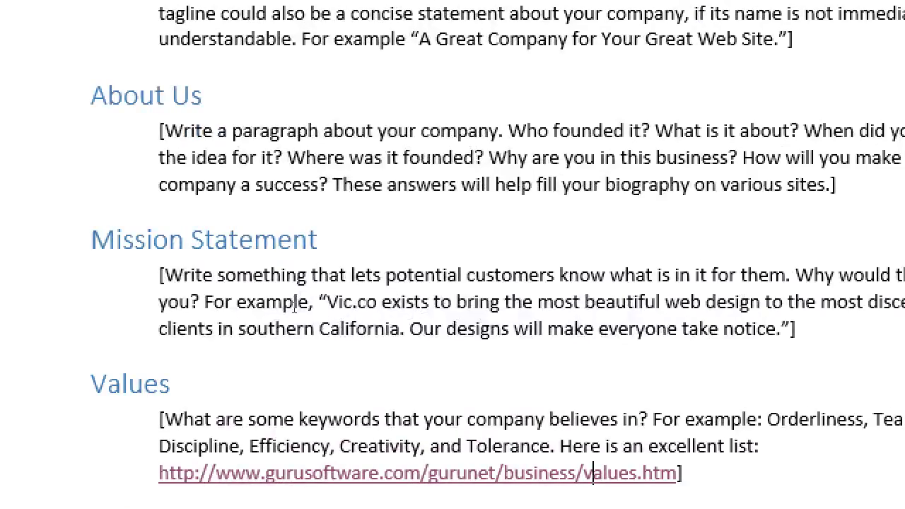
{"action": "double_click", "coordinate": [230, 419]}
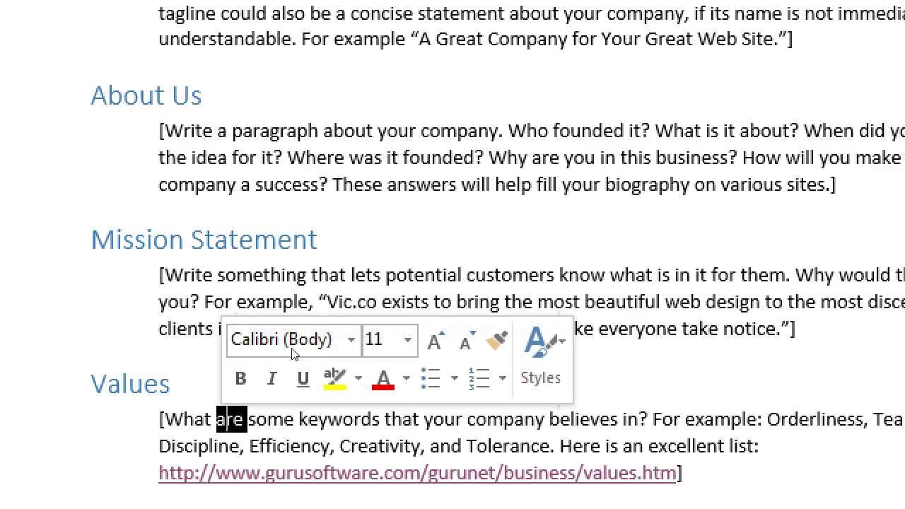
{"action": "left_click", "coordinate": [237, 275]}
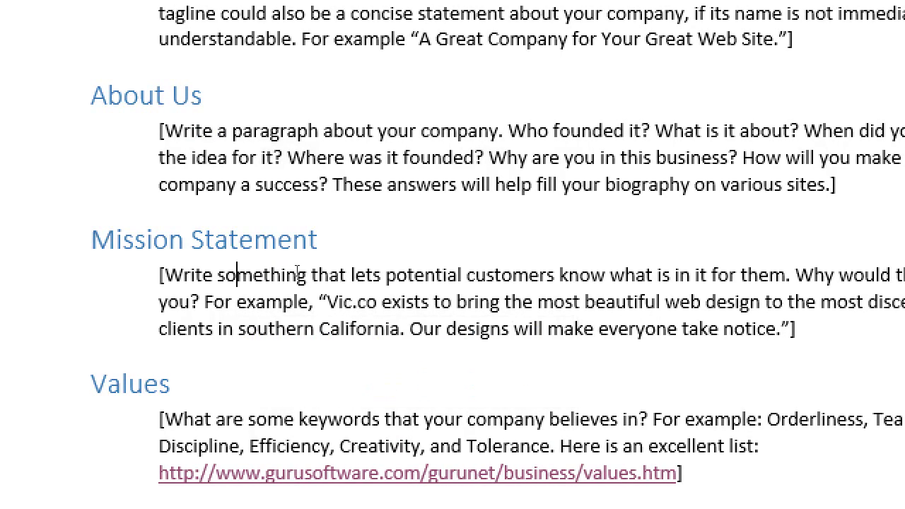
{"action": "key", "text": "super+minus"}
{"action": "scroll", "coordinate": [297, 271], "scroll_direction": "down", "scroll_amount": 3}
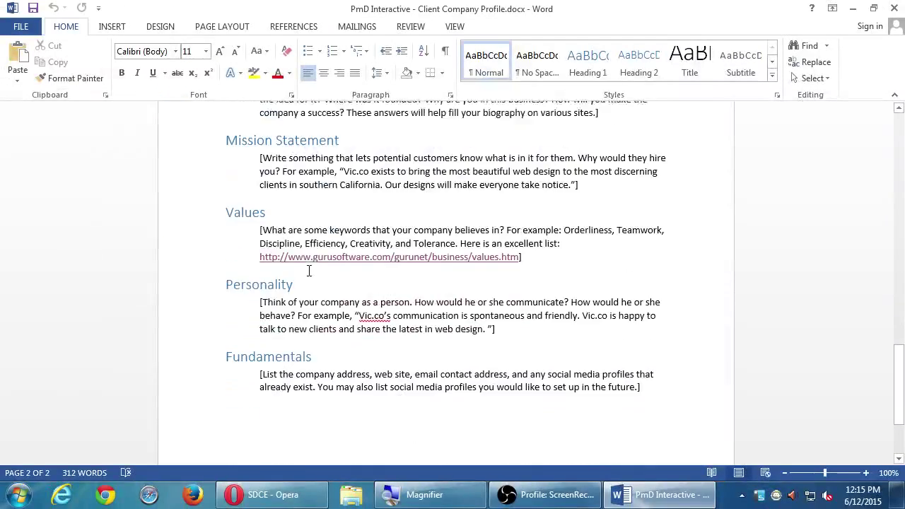
{"action": "key", "text": "super+plus"}
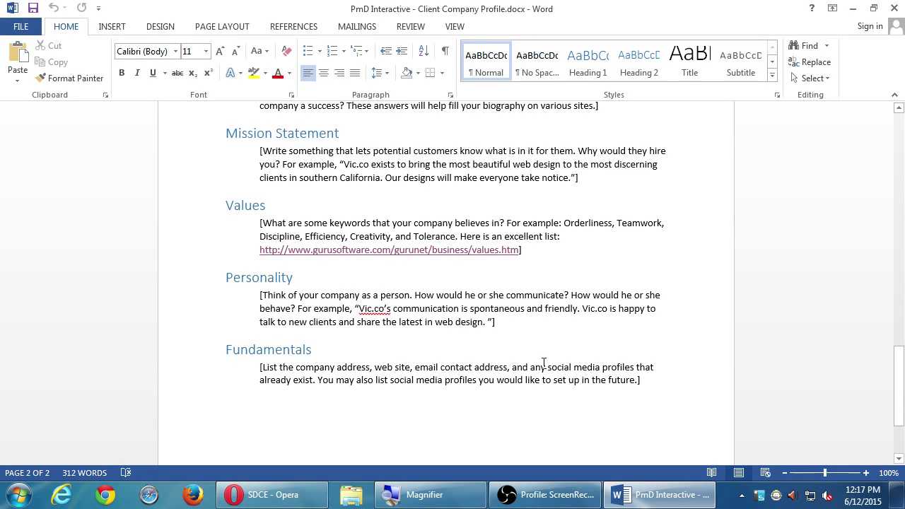
Step: Review the whole company profile from its cover page down to the end of the second page
{"action": "left_click", "coordinate": [900, 124]}
{"action": "left_click_drag", "start_coordinate": [900, 125], "coordinate": [898, 90]}
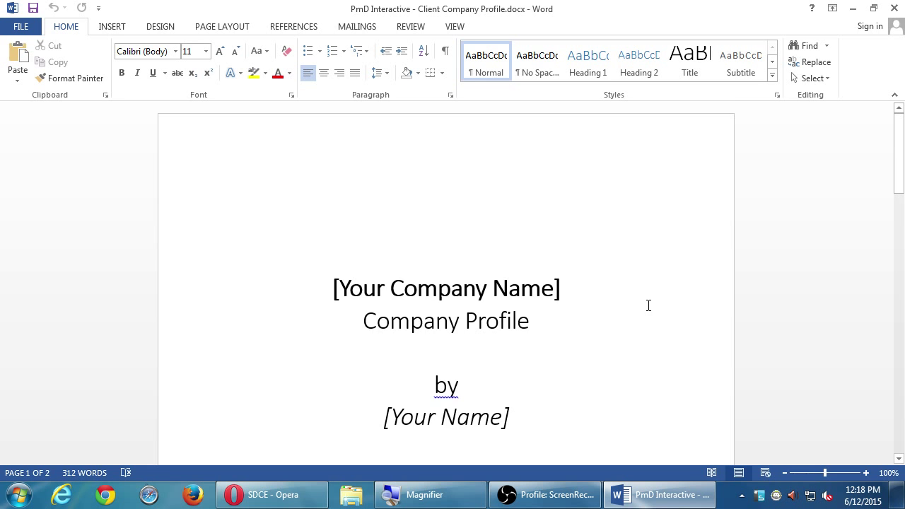
{"action": "scroll", "coordinate": [649, 305], "scroll_direction": "down", "scroll_amount": 18}
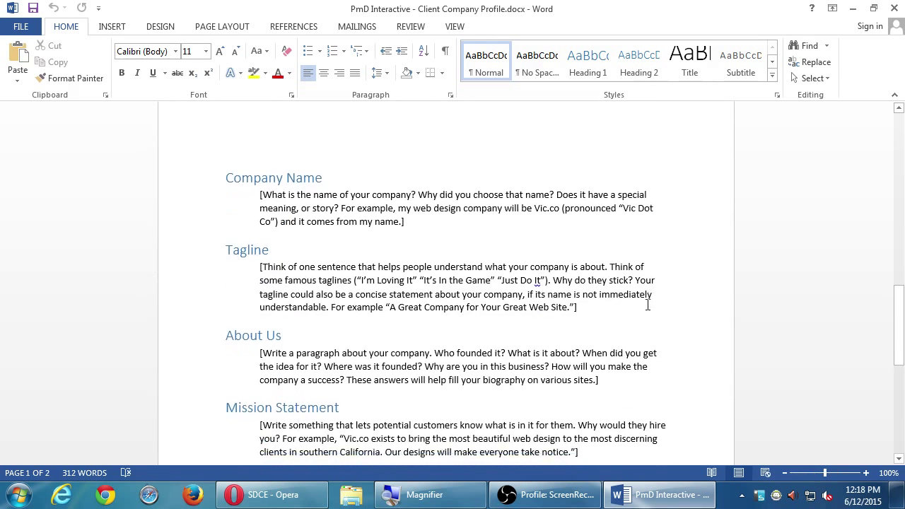
{"action": "scroll", "coordinate": [649, 305], "scroll_direction": "down", "scroll_amount": 10}
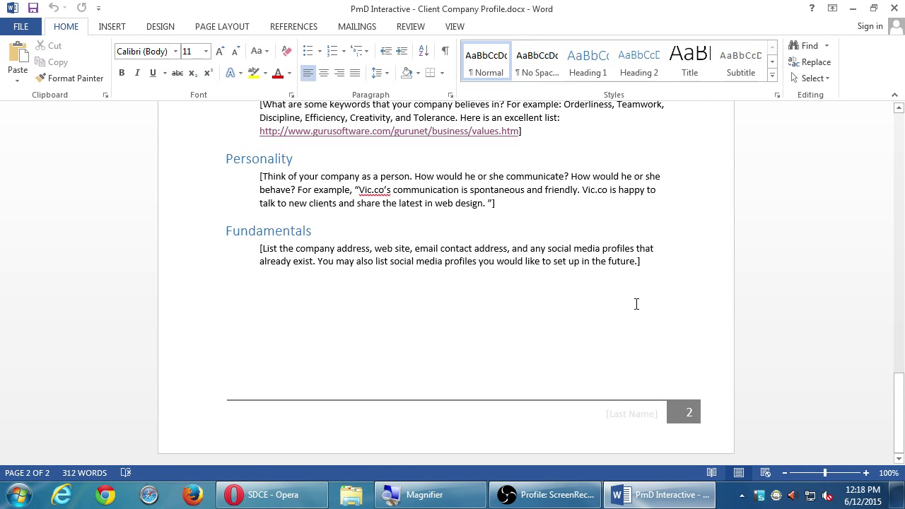
Step: Show the desktop, switch to Opera, close its SDCE and List of Business Values tabs and quit the browser
{"action": "key", "text": "super+d"}
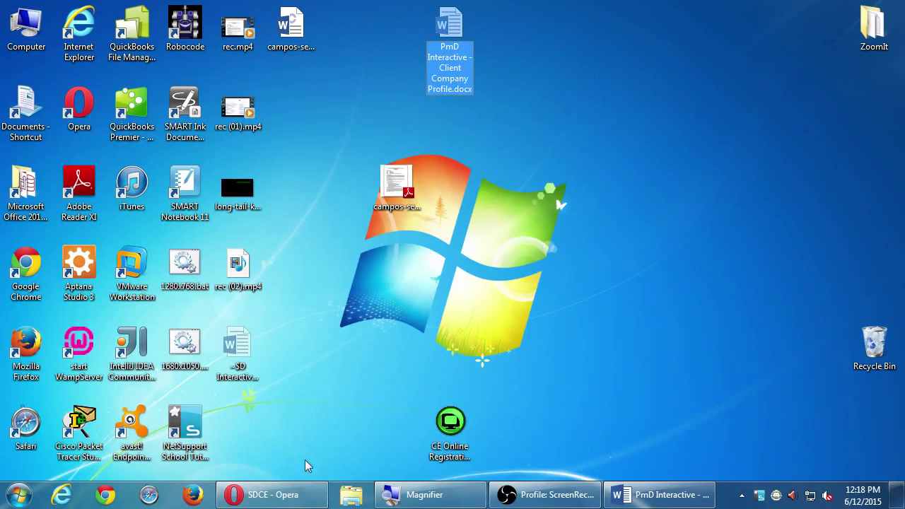
{"action": "left_click", "coordinate": [305, 496]}
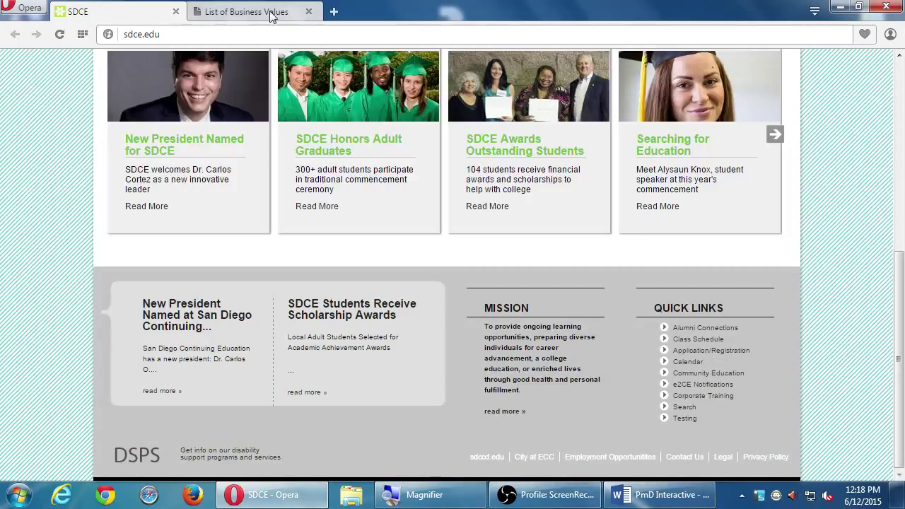
{"action": "left_click", "coordinate": [175, 11]}
{"action": "left_click", "coordinate": [176, 12]}
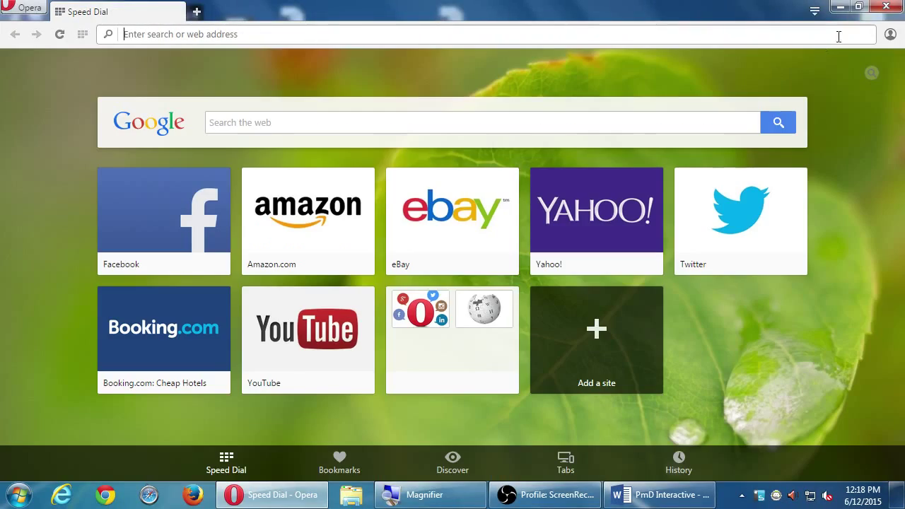
{"action": "left_click", "coordinate": [886, 6]}
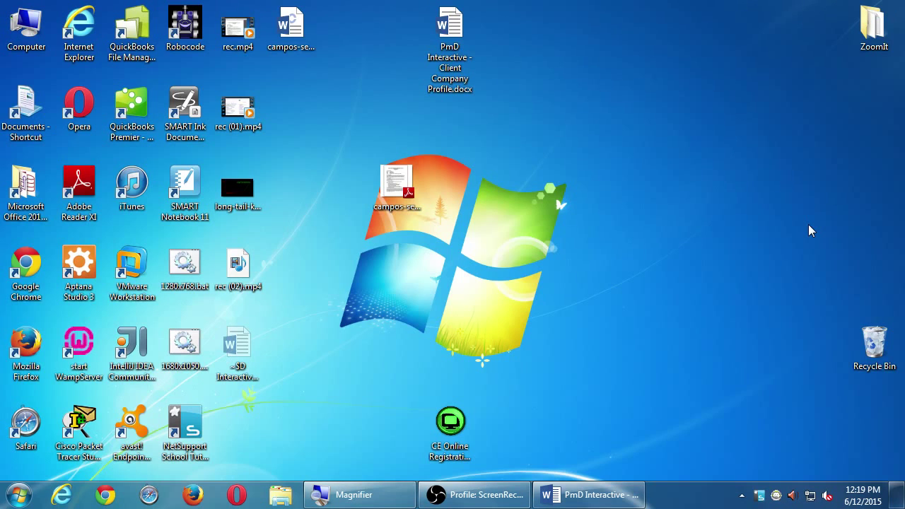
Step: Open the 2015-06 4SEO (2034J) folder on the sysrcd-4.5.3 (E:) removable drive
{"action": "left_click", "coordinate": [24, 27]}
{"action": "double_click", "coordinate": [24, 27]}
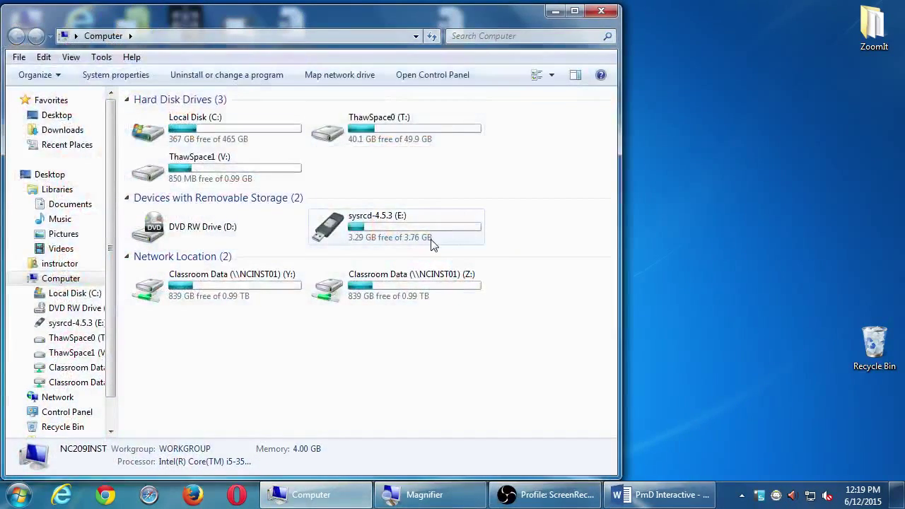
{"action": "double_click", "coordinate": [350, 228]}
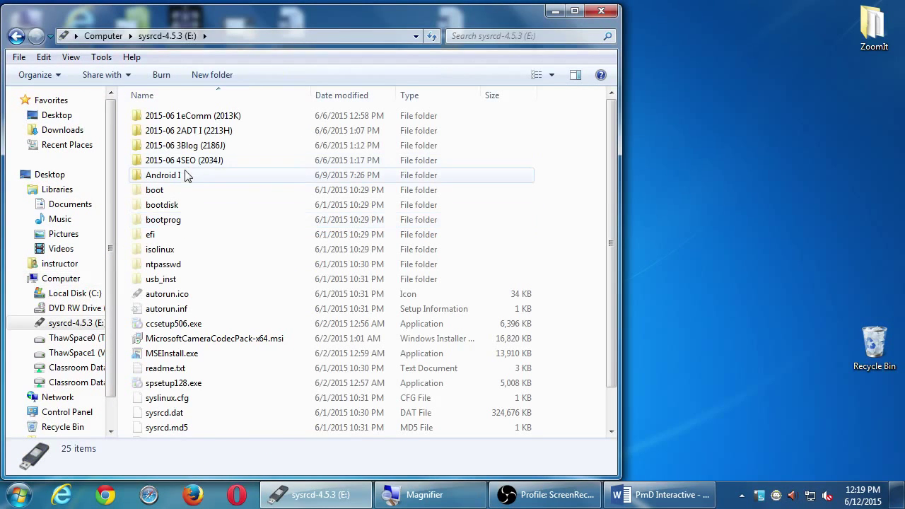
{"action": "double_click", "coordinate": [178, 161]}
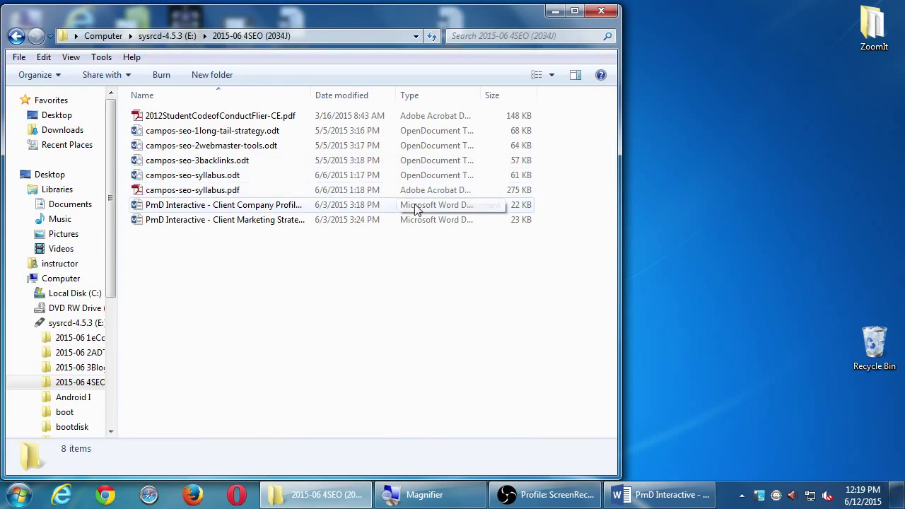
Step: Open a second Explorer window docked to the right half and go to the Campos SEO folder on the Classroom Data network drive
{"action": "key", "text": "super+e"}
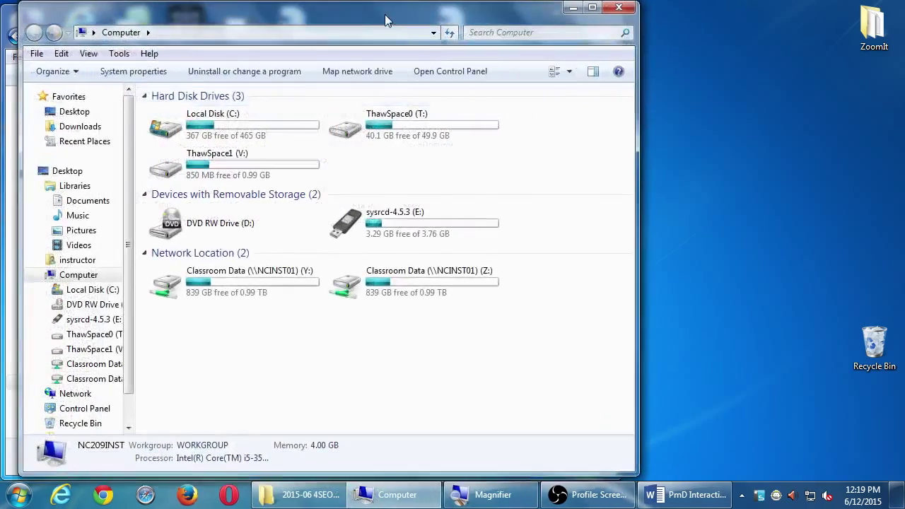
{"action": "key", "text": "super+Right"}
{"action": "double_click", "coordinate": [645, 395]}
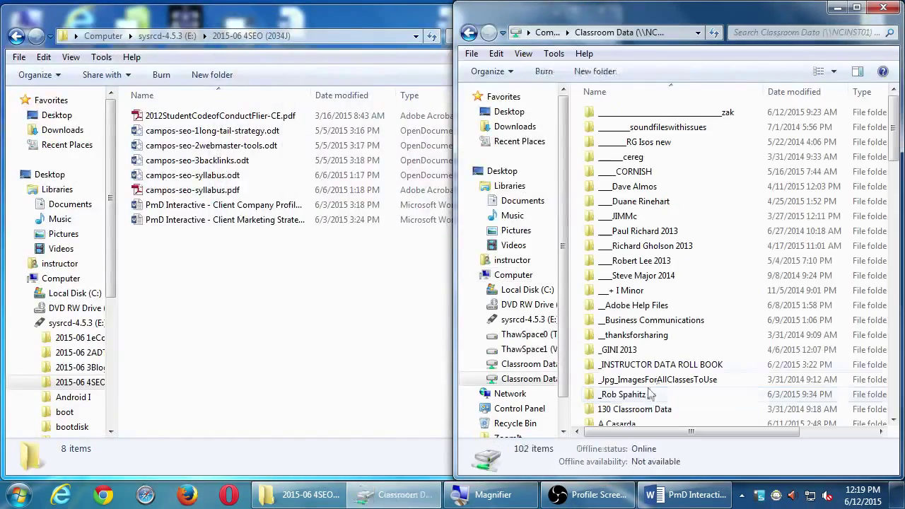
{"action": "type", "text": "campos"}
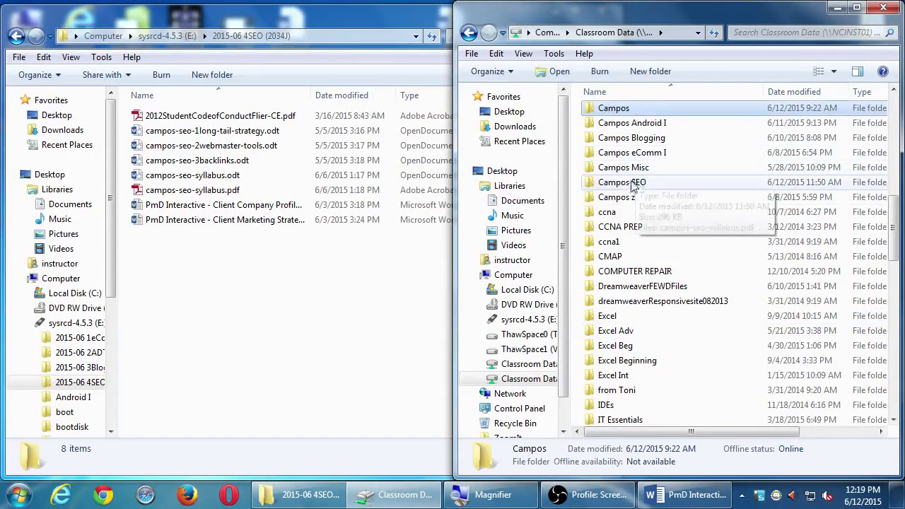
{"action": "double_click", "coordinate": [626, 182]}
Step: Copy campos-seo-1long-tail-strategy.odt from the removable drive's folder into Campos SEO and close the source window
{"action": "left_click_drag", "start_coordinate": [209, 143], "coordinate": [792, 177]}
{"action": "left_click", "coordinate": [420, 22]}
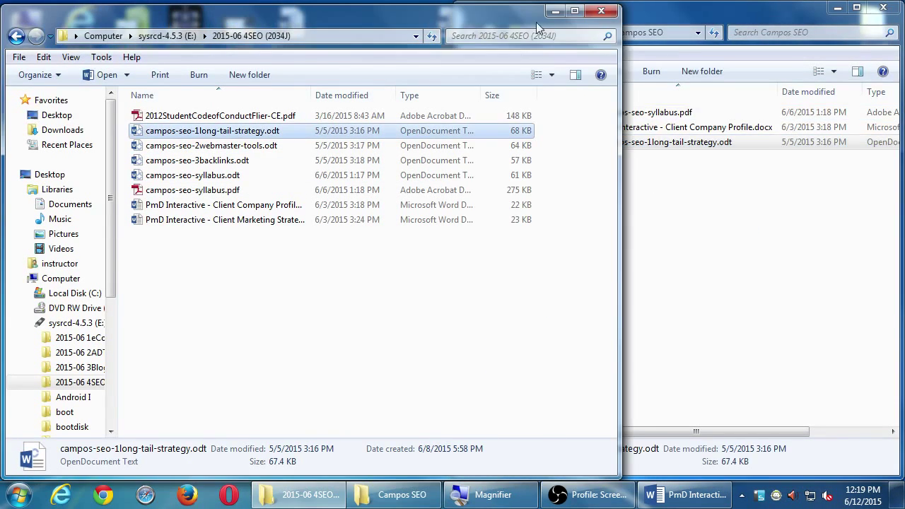
{"action": "left_click", "coordinate": [609, 11]}
Step: Copy campos-seo-1long-tail-strategy.odt from Campos SEO to the desktop, then examine the folder magnified and close its window
{"action": "left_click_drag", "start_coordinate": [640, 142], "coordinate": [367, 319]}
{"action": "left_click", "coordinate": [368, 323]}
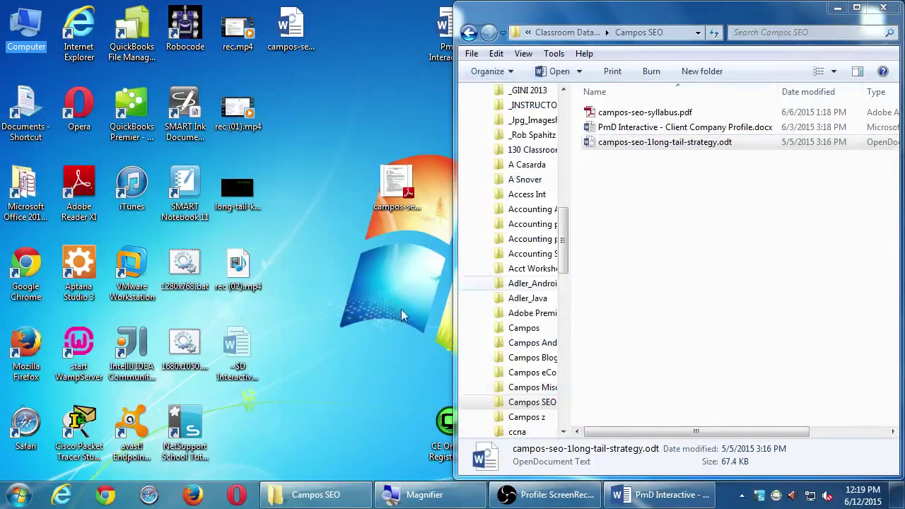
{"action": "left_click", "coordinate": [769, 219]}
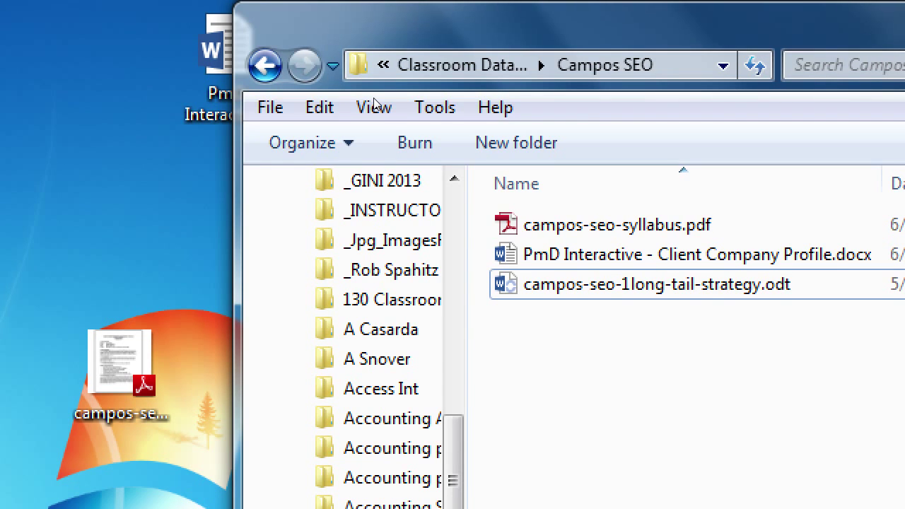
{"action": "key", "text": "super+minus"}
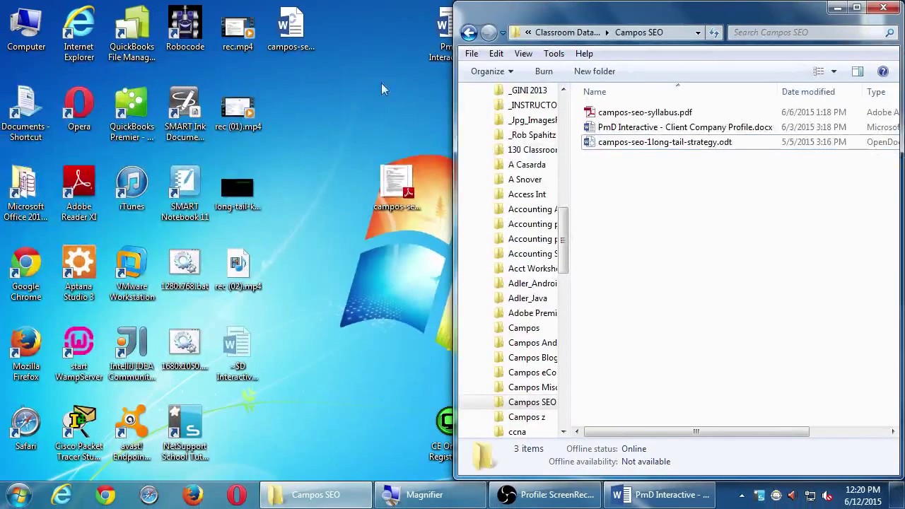
{"action": "left_click", "coordinate": [885, 8]}
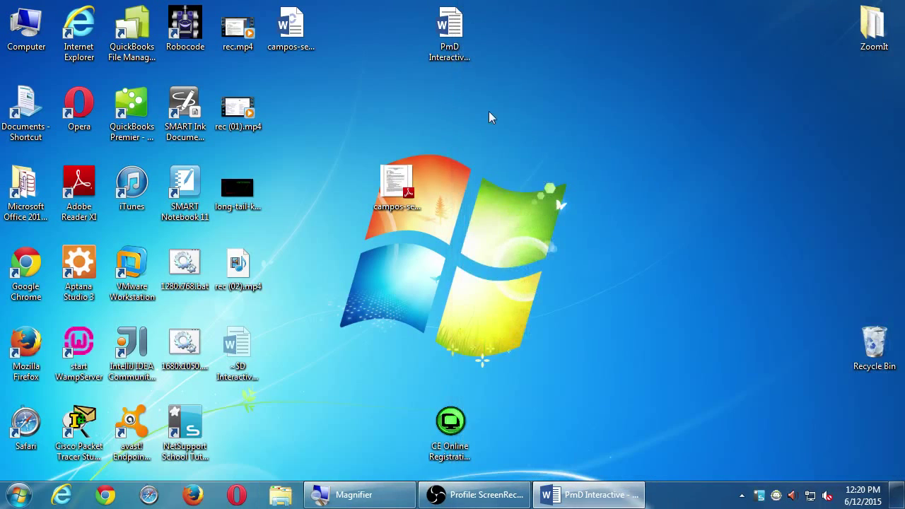
Step: Place campos-seo-1long-tail-strategy.odt below the company profile icon on the desktop, open it in Word and magnify its heading
{"action": "left_click_drag", "start_coordinate": [306, 30], "coordinate": [455, 108]}
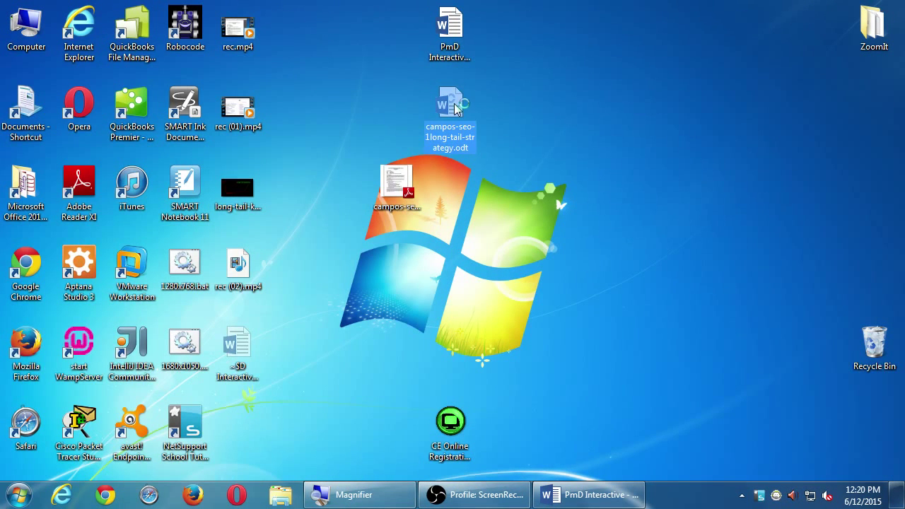
{"action": "left_click", "coordinate": [586, 495]}
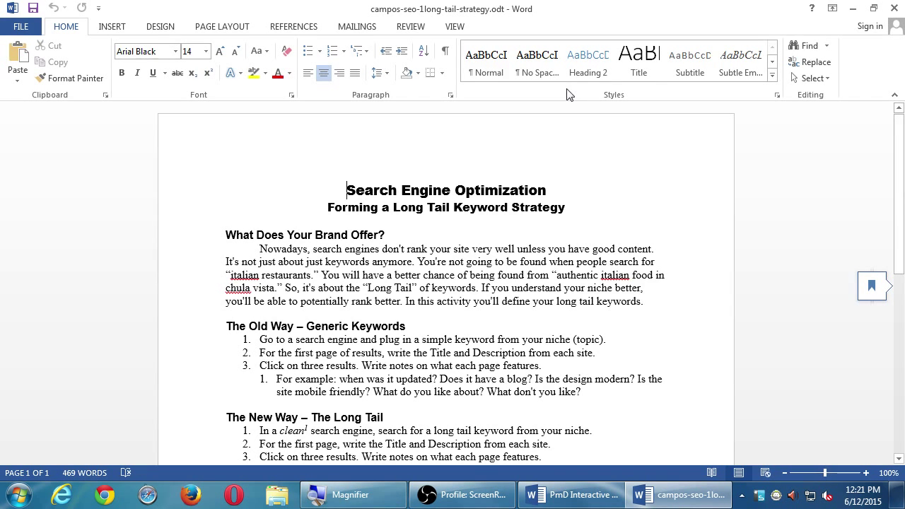
{"action": "key", "text": "super+plus"}
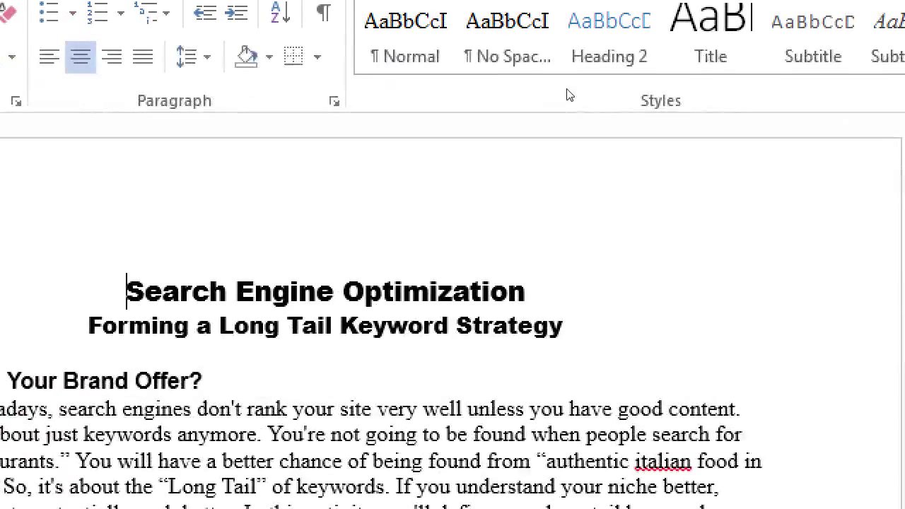